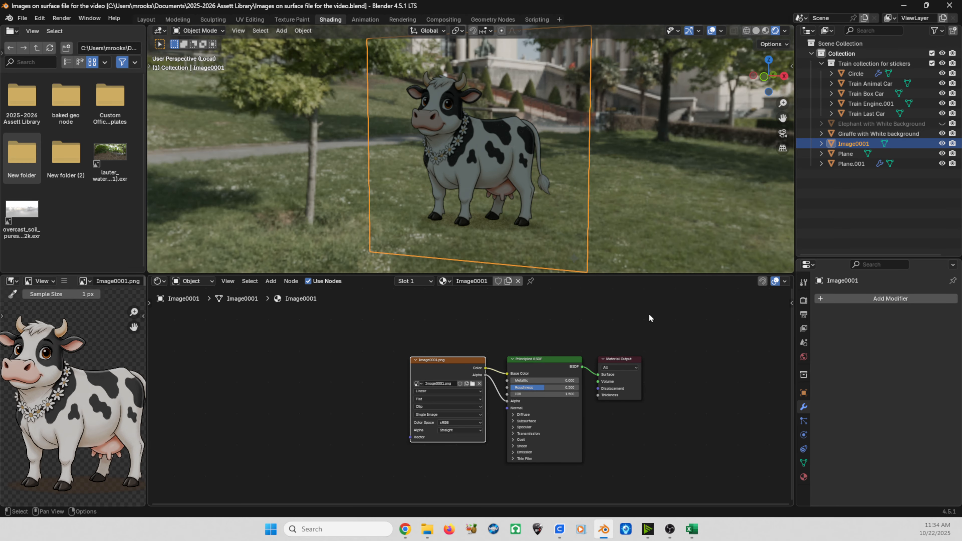
Step: Move the cow's Image Texture node to the left in the shader editor
left_click_drag(428, 373, 395, 372)
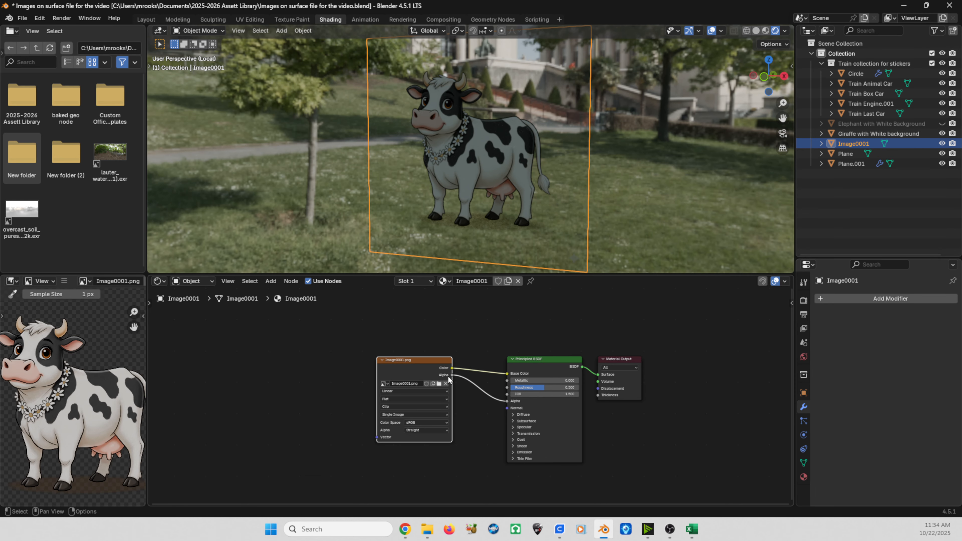
scroll(481, 166, "up", 3)
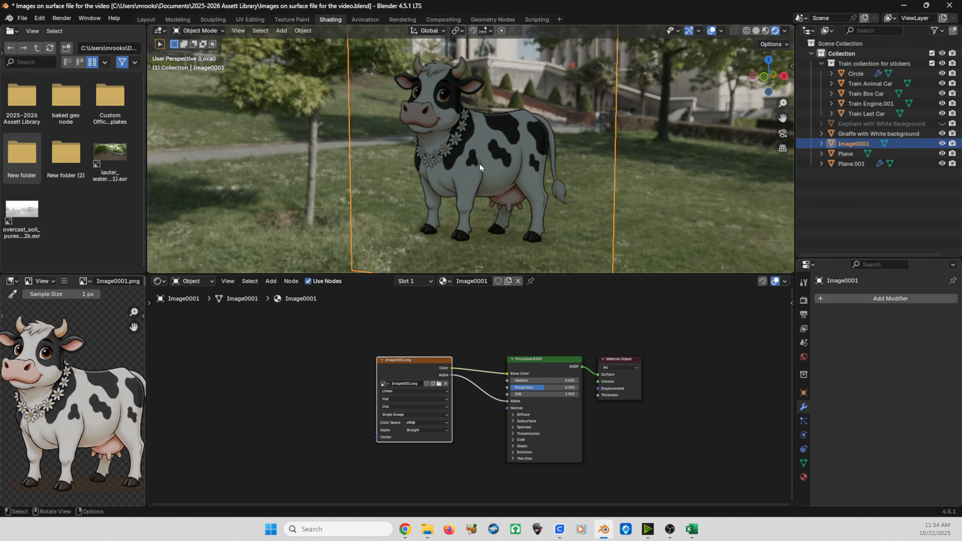
middle_click_drag(426, 164, 456, 152)
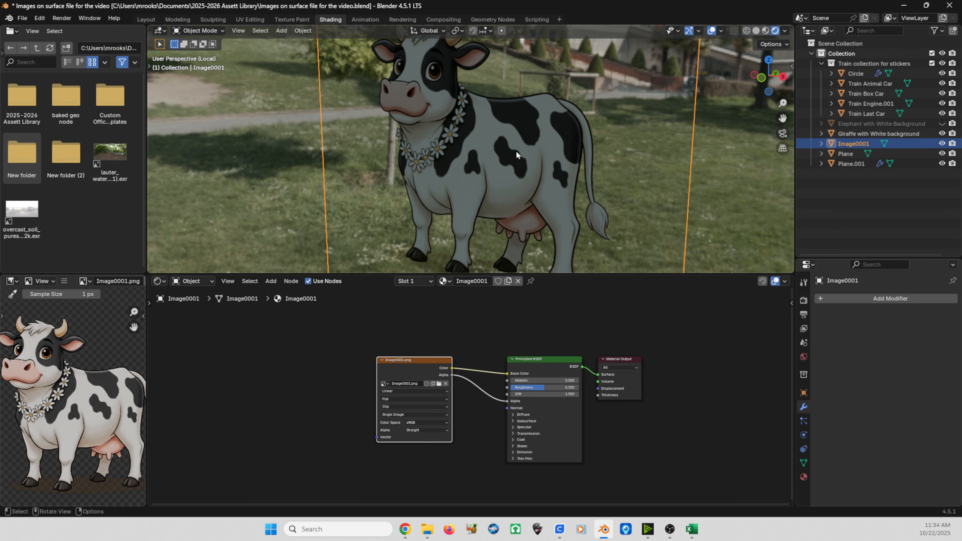
mouse_move(518, 151)
middle_mouse_down()
mouse_move(571, 156)
mouse_move(424, 155)
mouse_move(533, 163)
middle_mouse_up()
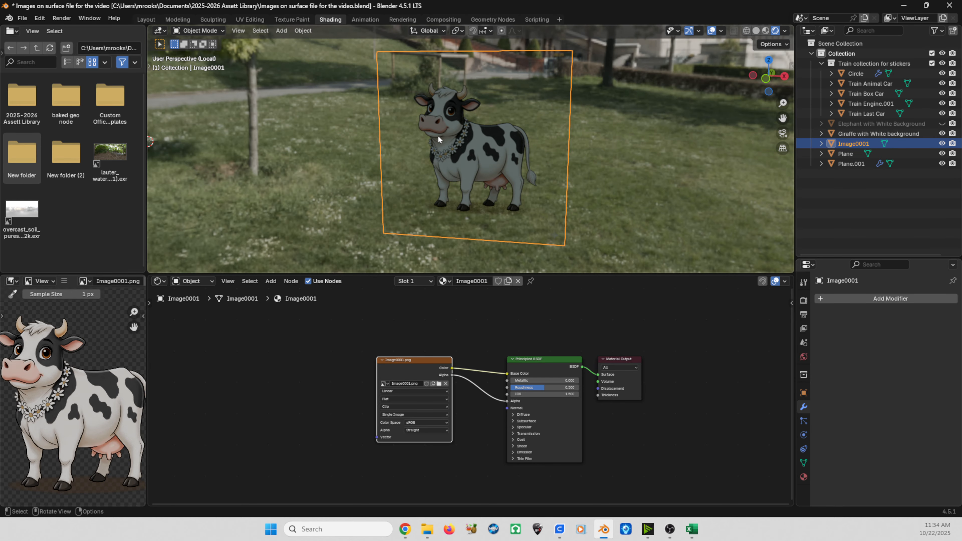
Step: Leave local view, select the Train Box Car, and isolate it in local view
key("KP_Divide")
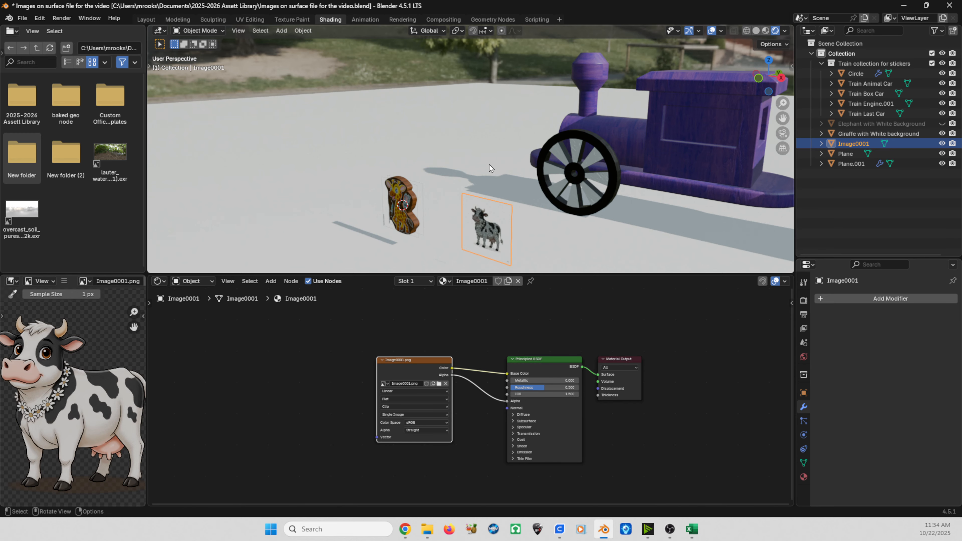
middle_click_drag(494, 165, 493, 105)
left_click(508, 127)
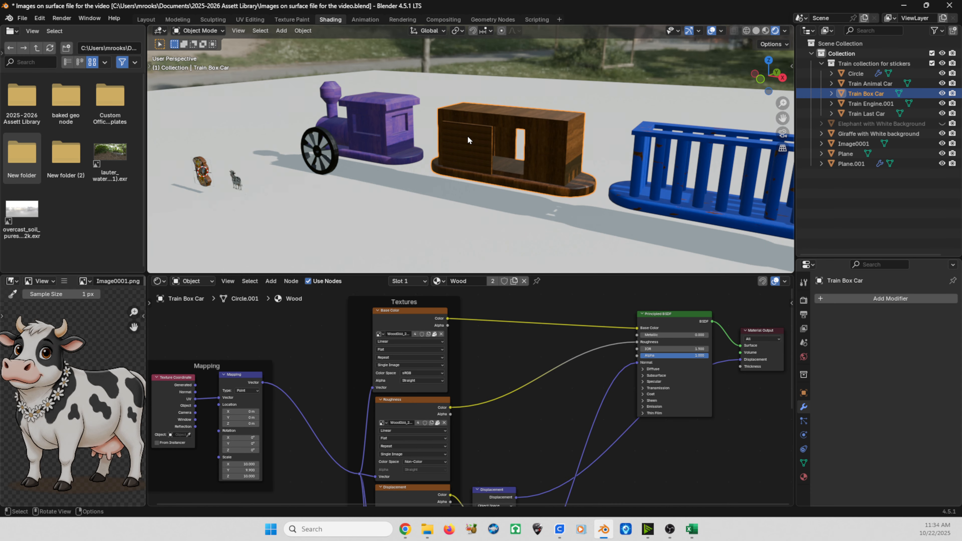
key("KP_Divide")
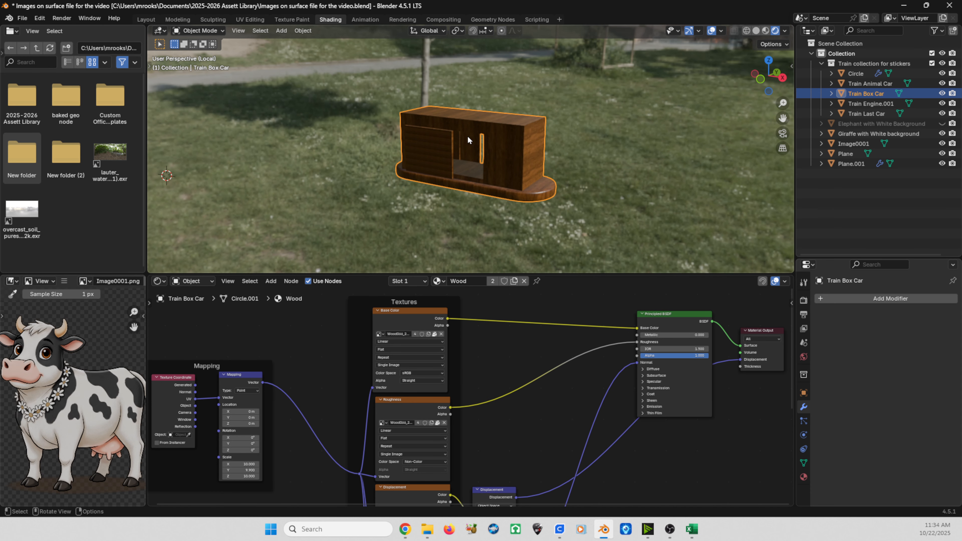
Step: Orbit around the isolated box car to examine its walls and window opening
middle_click_drag(404, 193, 458, 189)
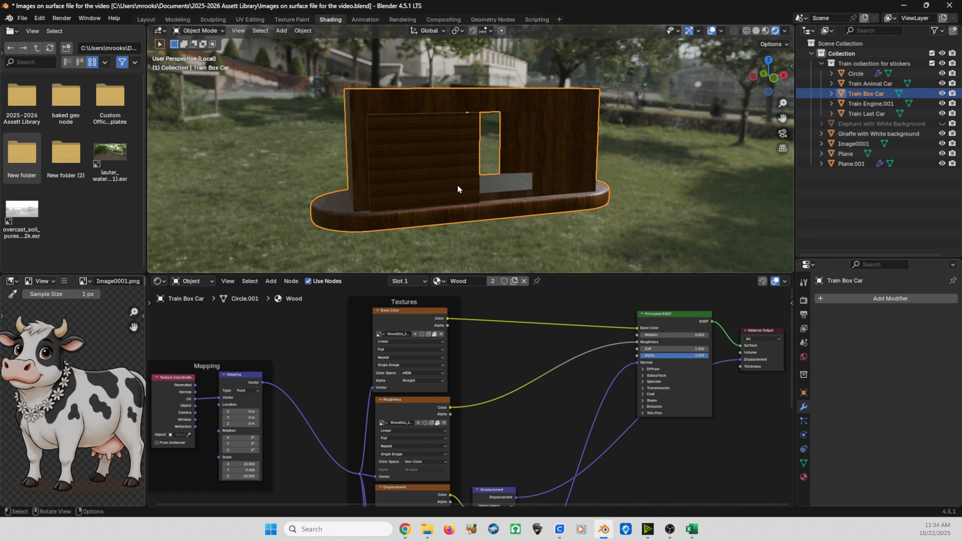
left_click_drag(466, 273, 466, 265)
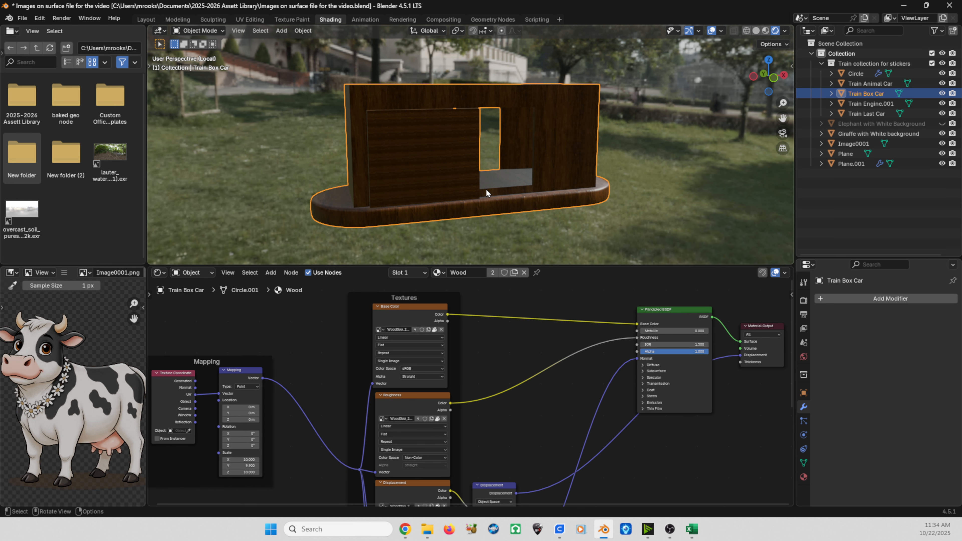
middle_click_drag(486, 189, 472, 190)
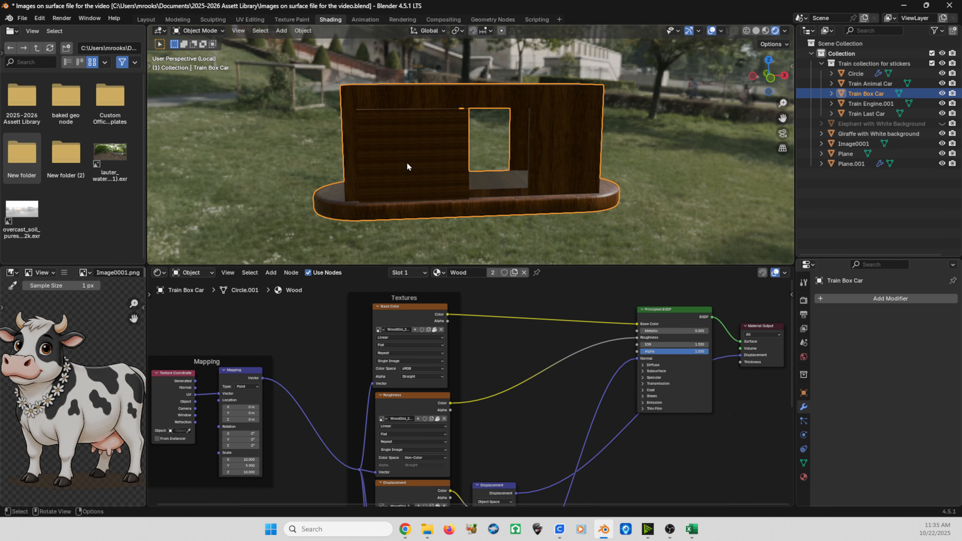
left_click(408, 148)
middle_click_drag(598, 217, 642, 187)
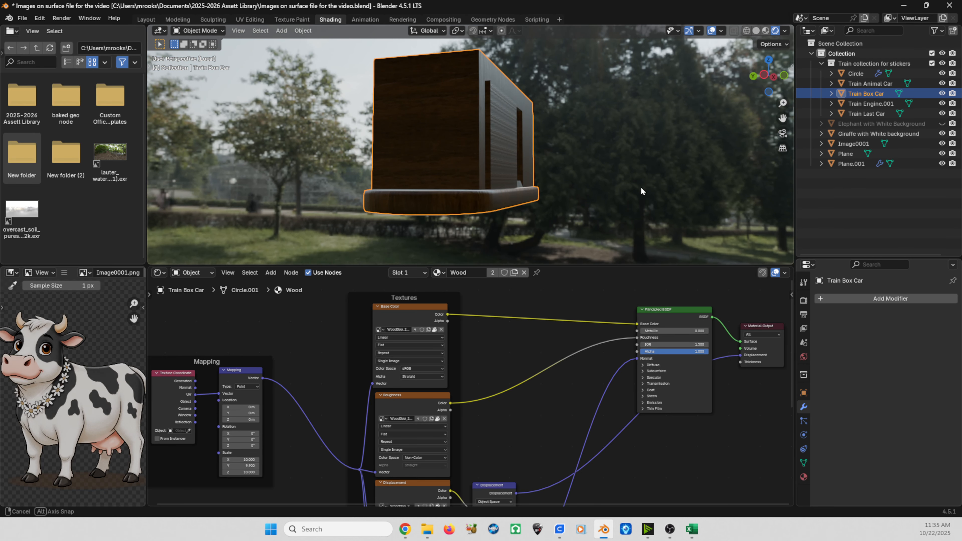
middle_click_drag(532, 153, 459, 158)
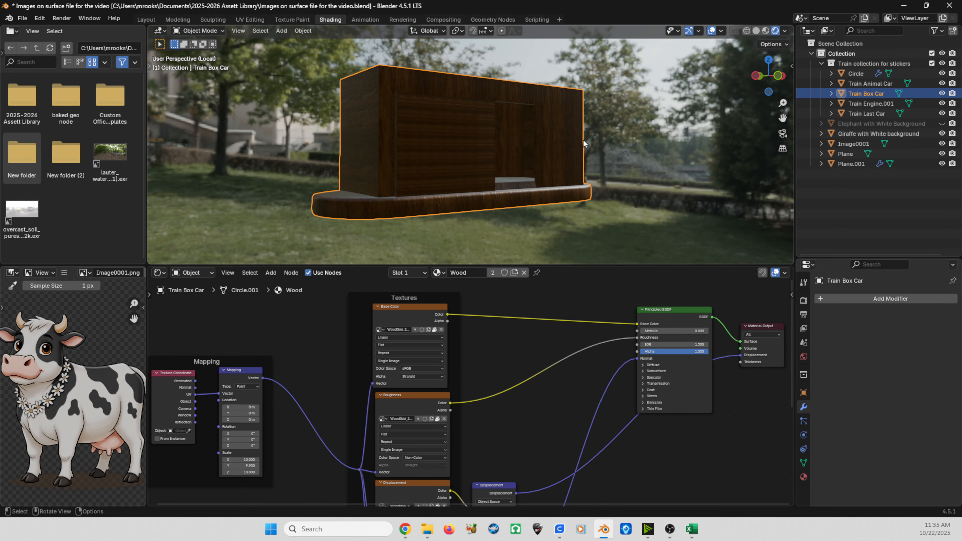
middle_click_drag(535, 148, 587, 171)
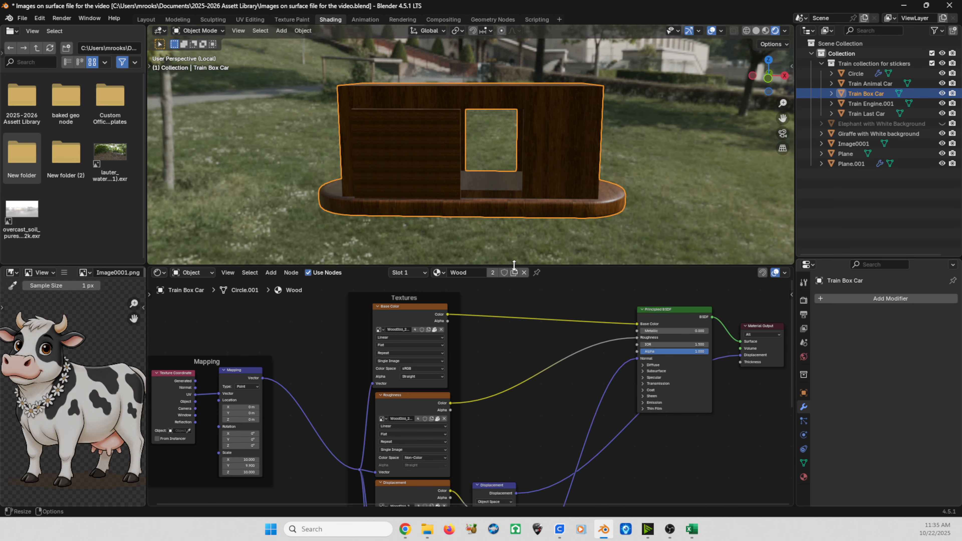
left_click_drag(511, 266, 511, 281)
scroll(485, 208, "down", 3)
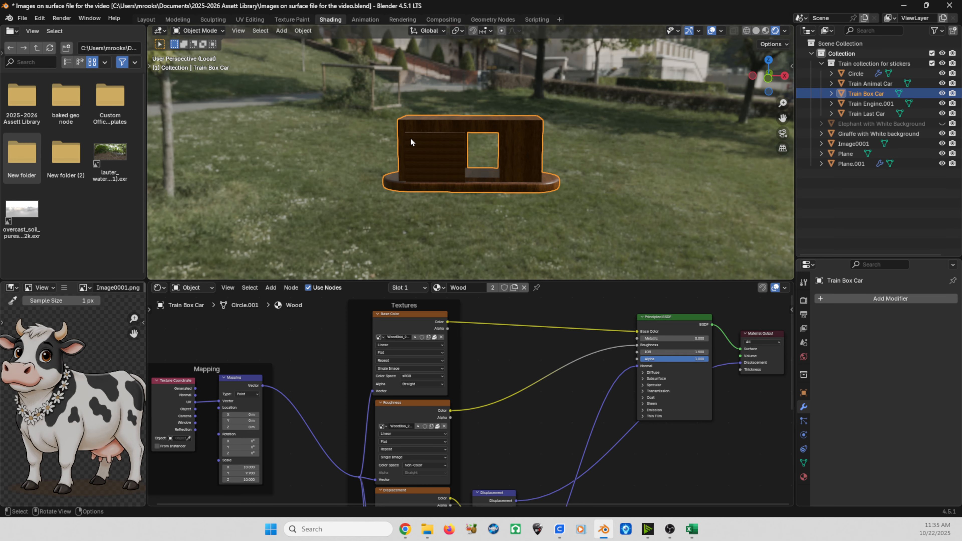
Step: Add an image mesh plane from Graffiti Blender.png in the Images for Decals folder
key("shift+a")
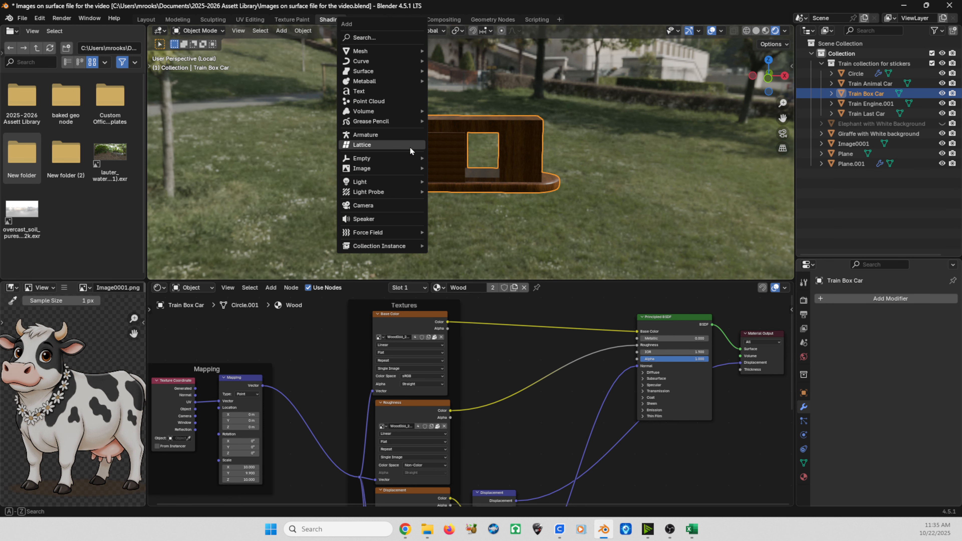
mouse_move(380, 171)
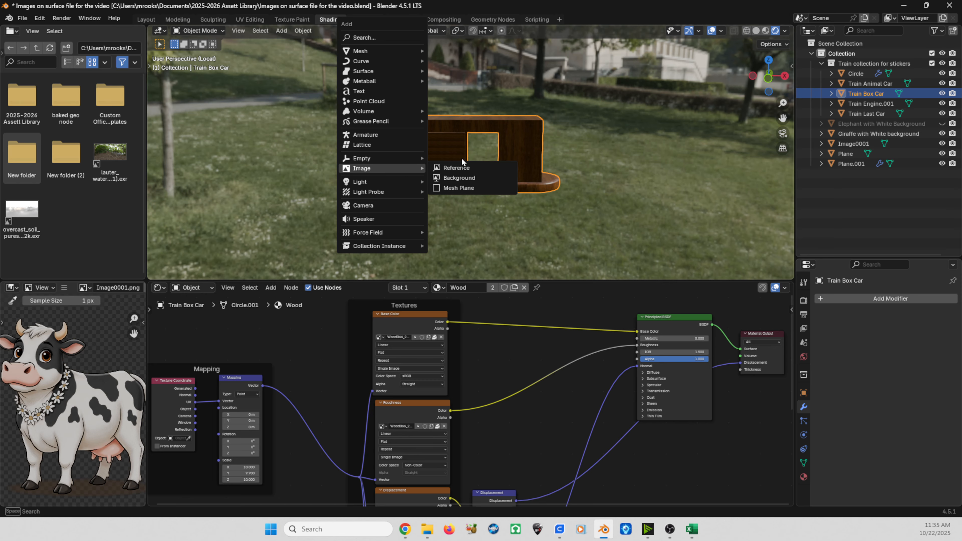
left_click(468, 189)
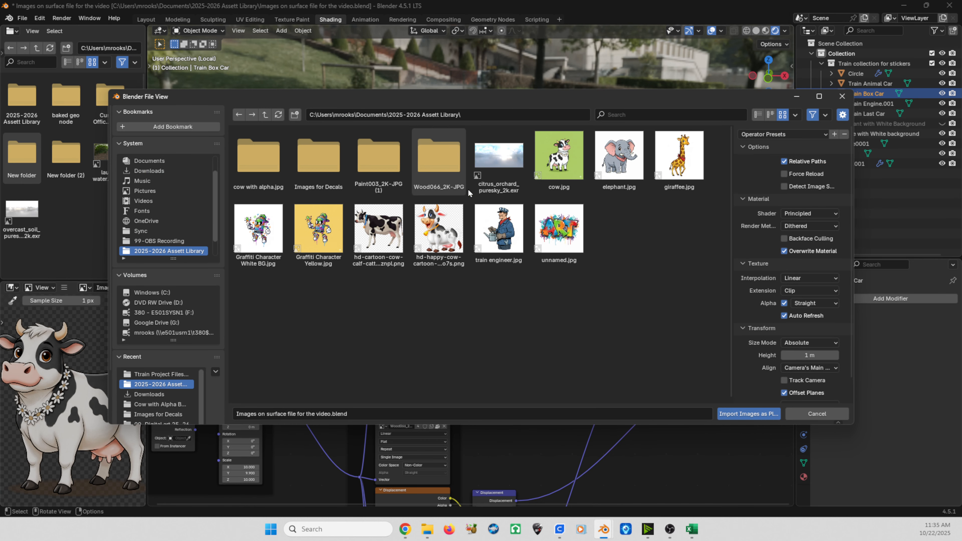
left_click(313, 164)
left_click(313, 163)
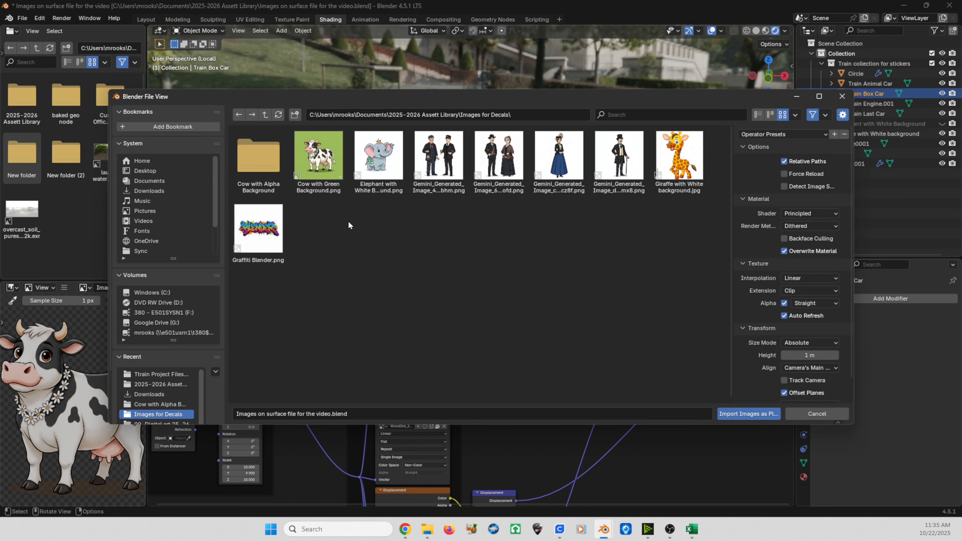
double_click(251, 229)
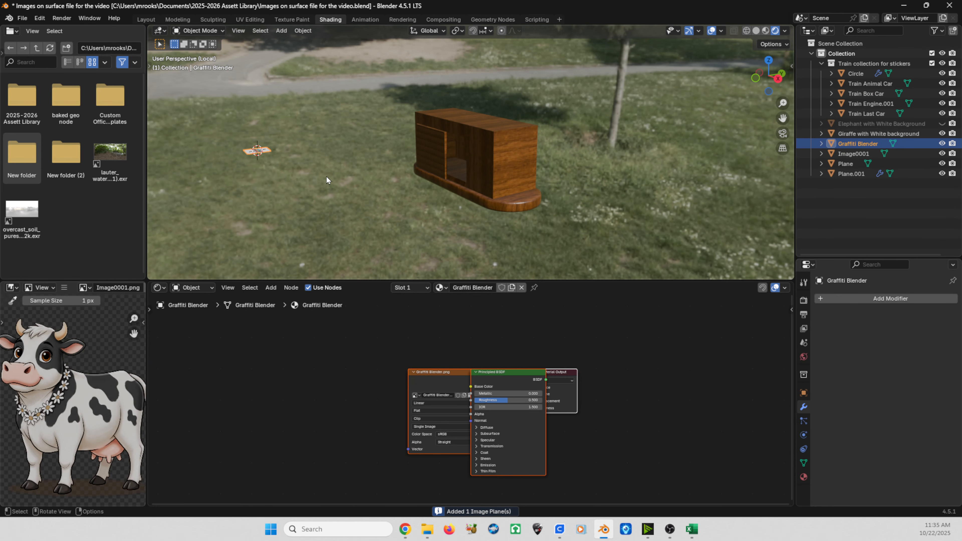
Step: Move the graffiti plane beside the box car and rotate it 90 degrees about the X axis
key("KP_7")
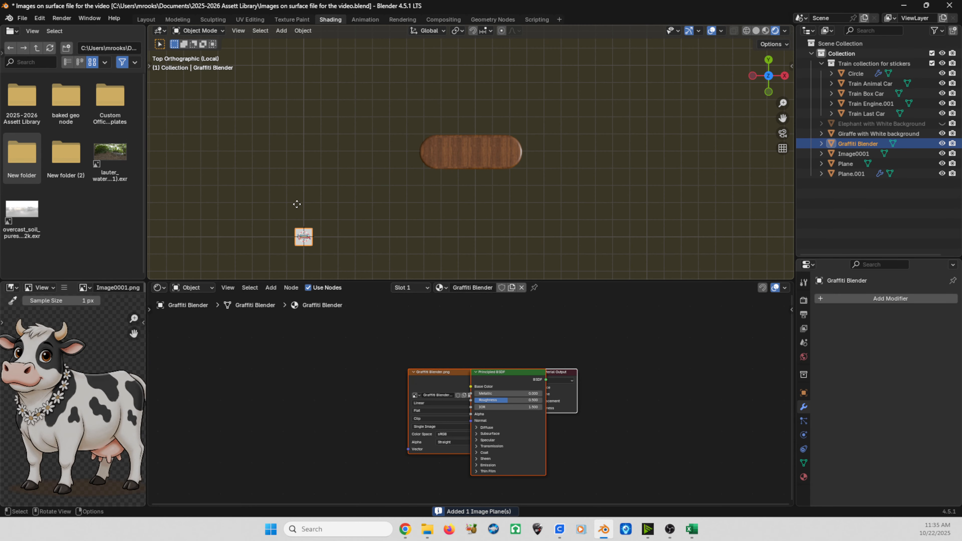
key("g")
left_click(409, 147)
key("KP_1")
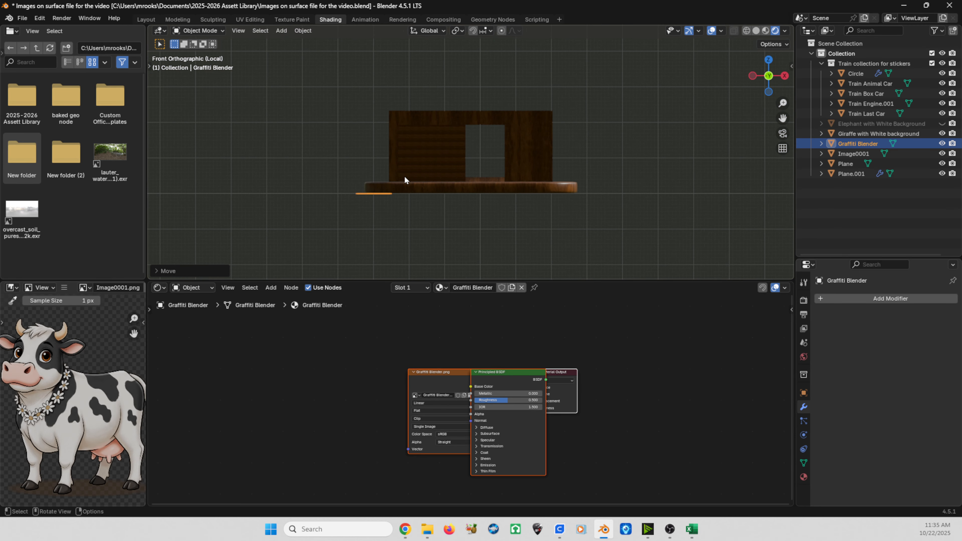
key("r")
key("x")
key("9")
key("0")
key("Return")
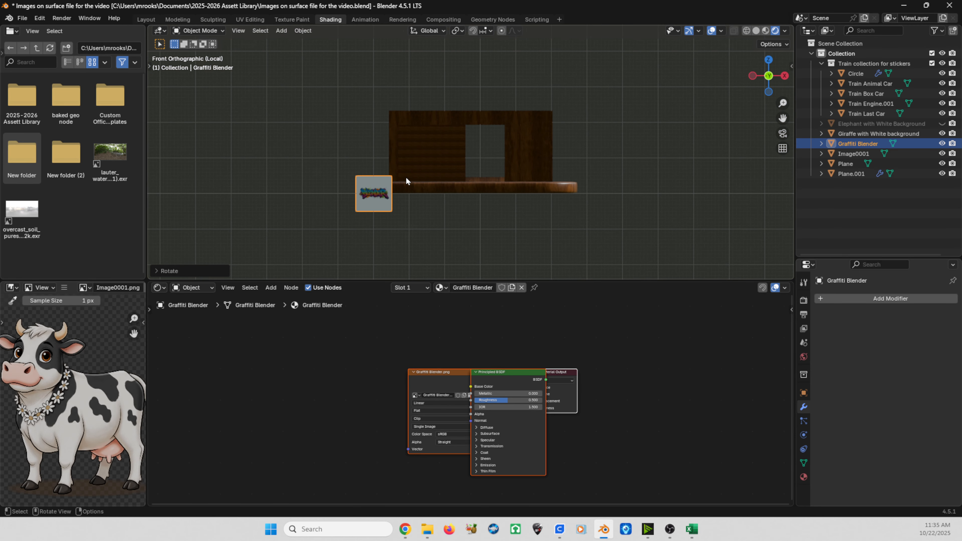
Step: Move the graffiti plane up to the height of the car's wall
key("g")
left_click(382, 144)
scroll(379, 143, "up", 5)
middle_click_drag(373, 141, 546, 132, "shift")
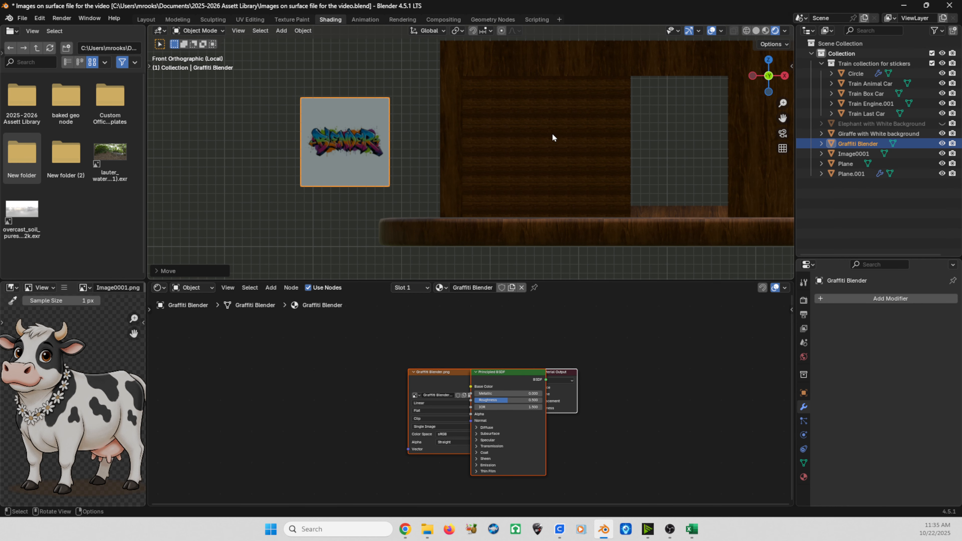
left_click(342, 149)
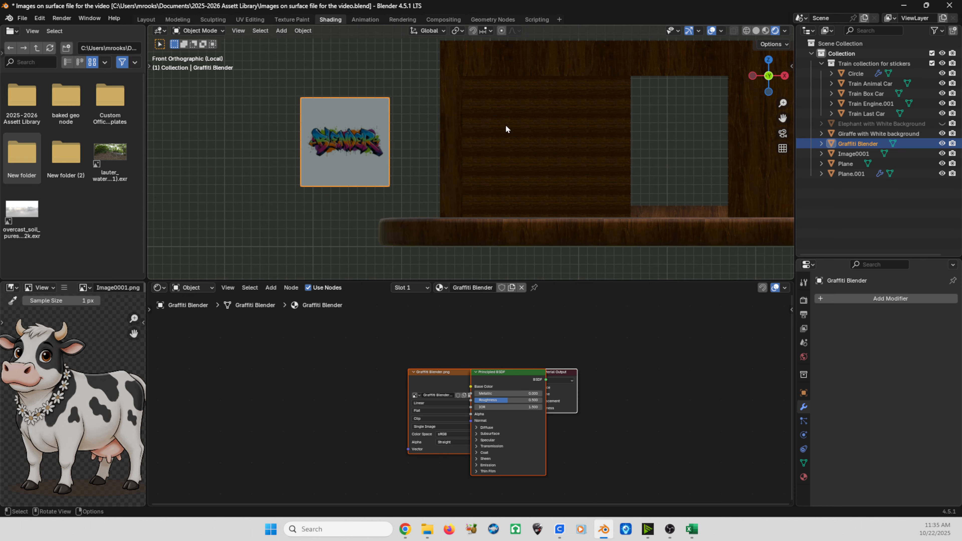
Step: Select the Train Box Car and enlarge the shader editor area
left_click(539, 157)
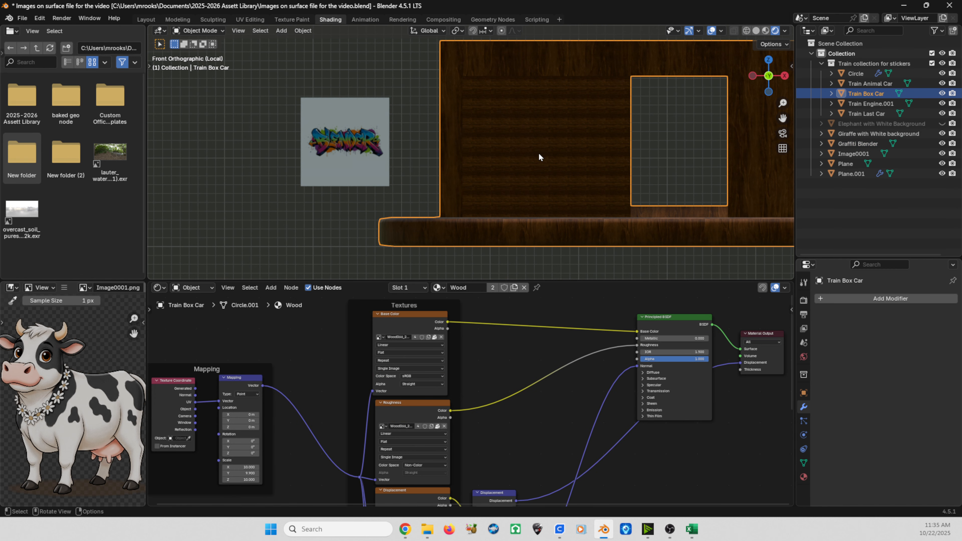
key("c")
key("Escape")
scroll(551, 145, "down", 3)
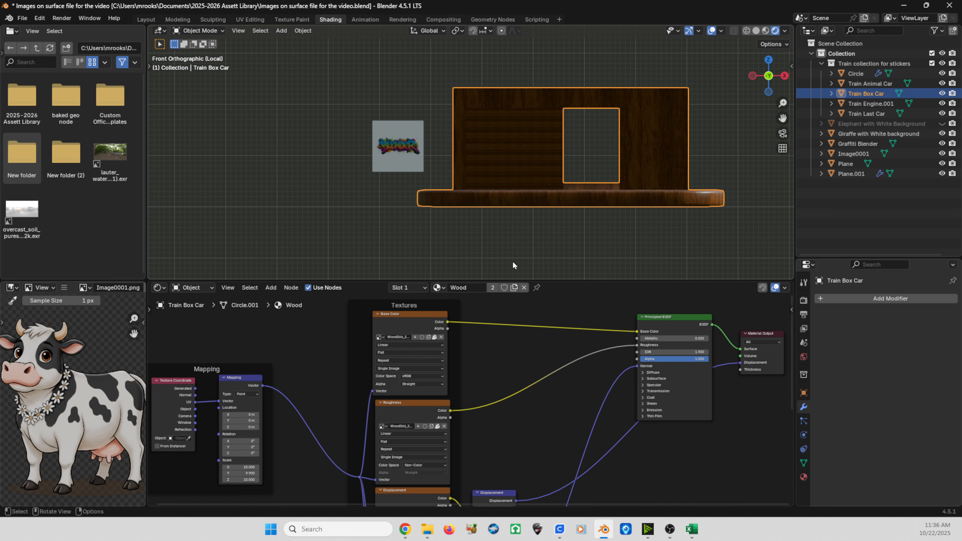
left_click_drag(513, 281, 513, 208)
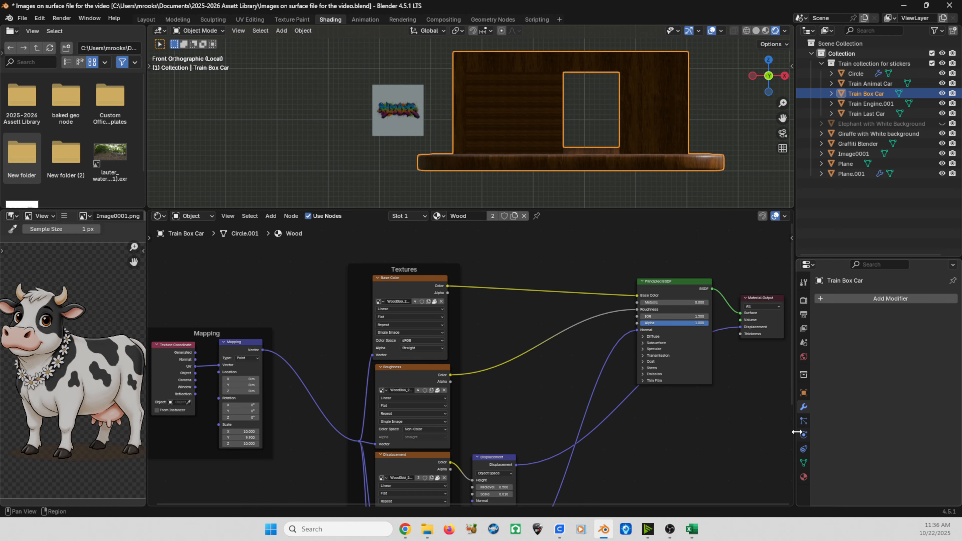
Step: Open the box car's material properties and switch it to Edit Mode
left_click(803, 478)
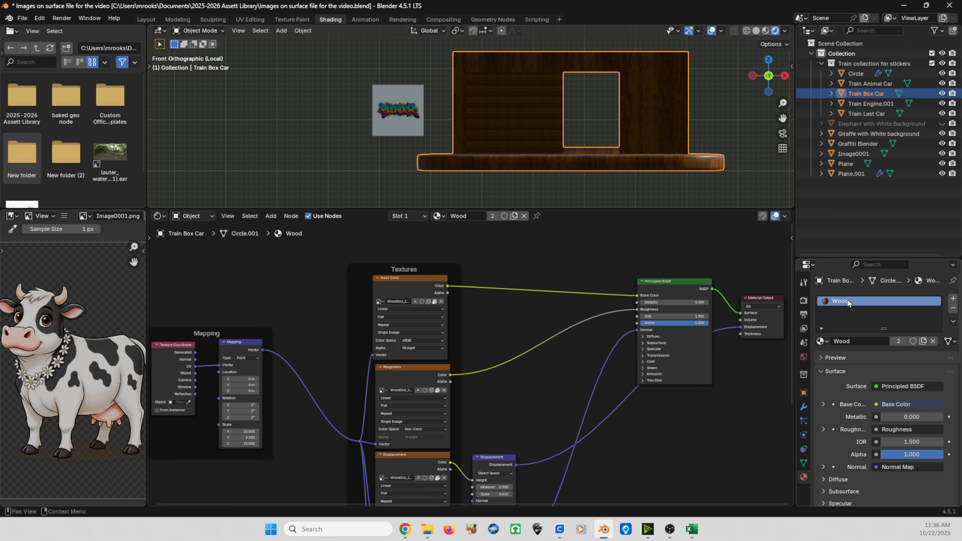
key("ctrl")
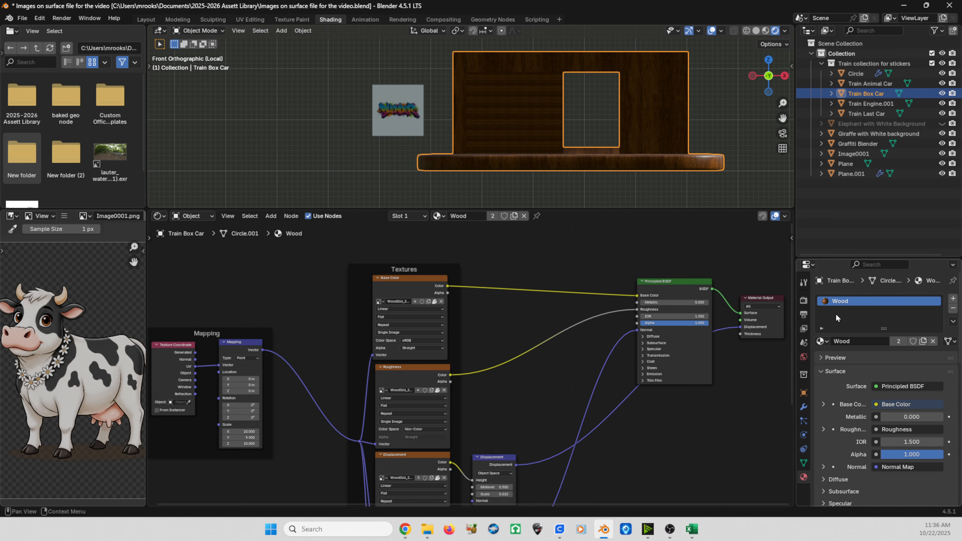
key("ctrl")
left_click(186, 31)
left_click(201, 51)
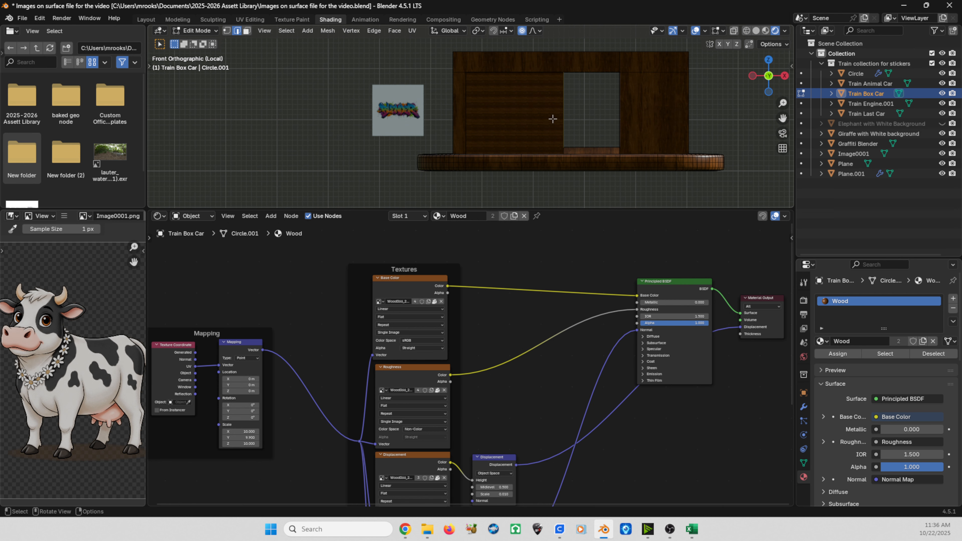
Step: Select the car's front wall face and assign it to a new empty material slot
key("3")
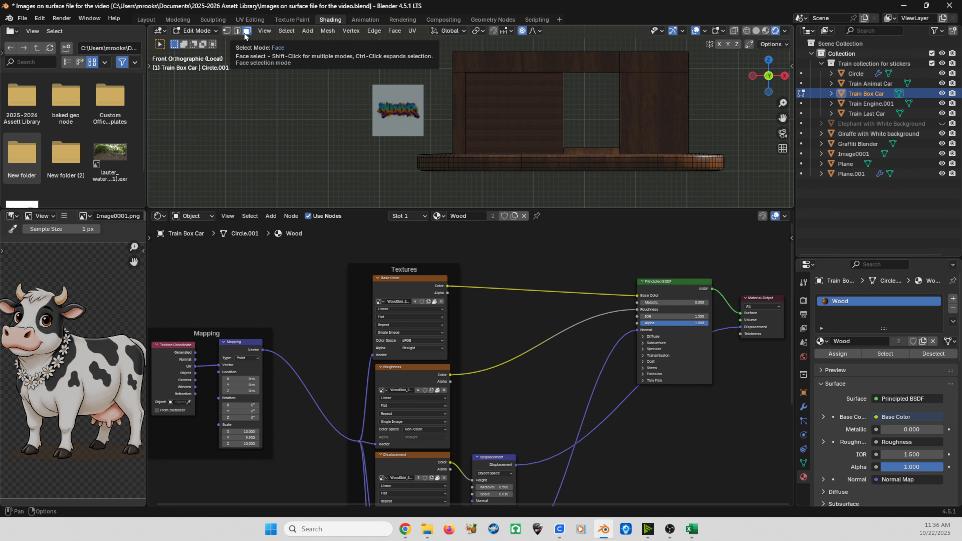
left_click(495, 109)
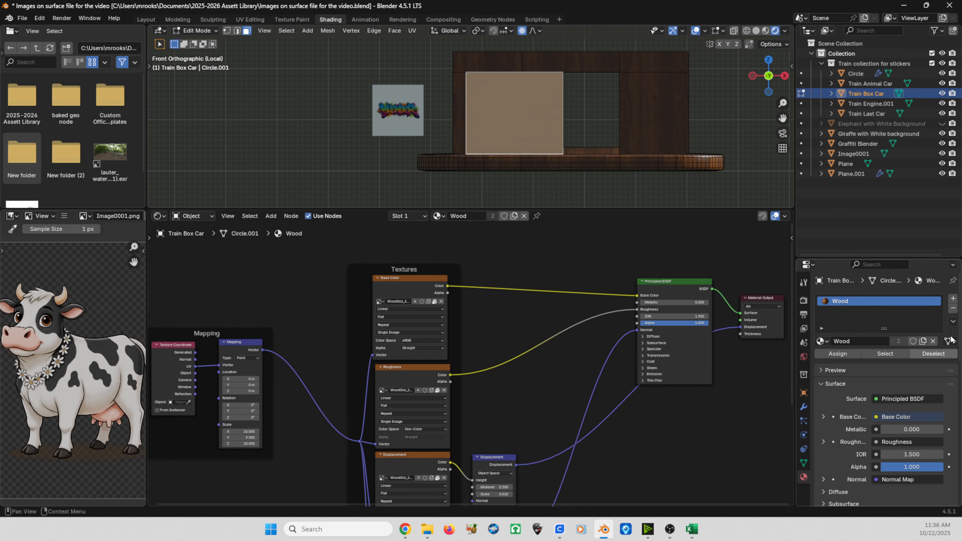
left_click(953, 299)
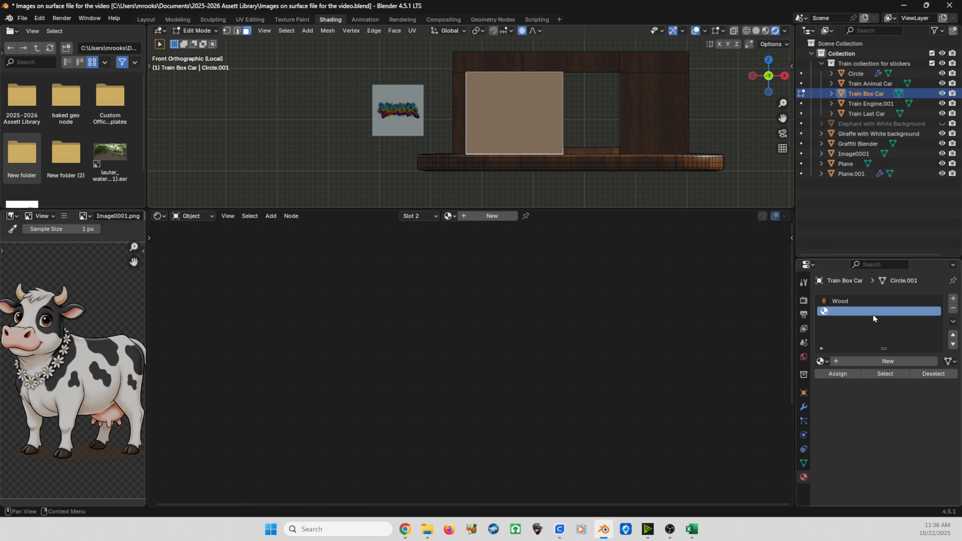
left_click(831, 374)
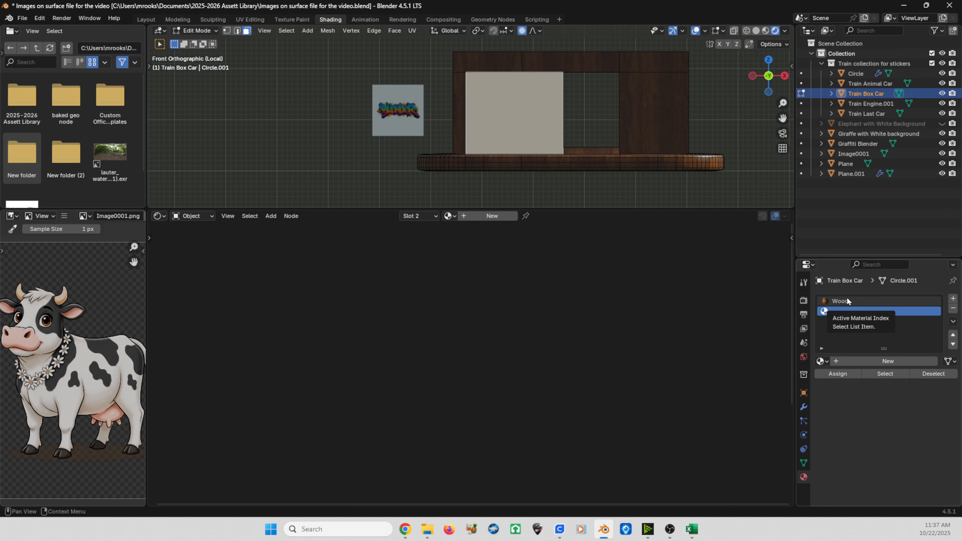
Step: Load the Wood material into the new slot and make a separate single-user copy of it
left_click(820, 361)
scroll(840, 408, "down", 8)
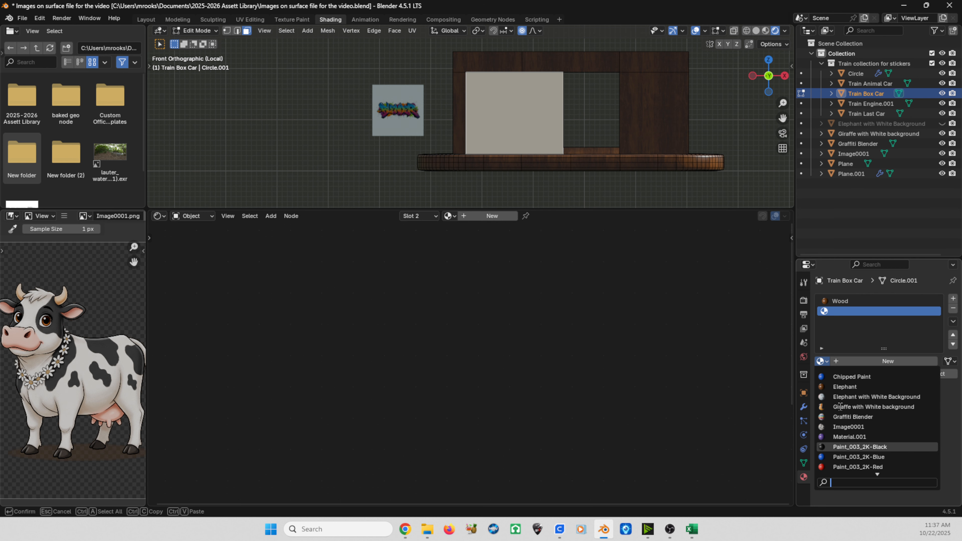
left_click(842, 467)
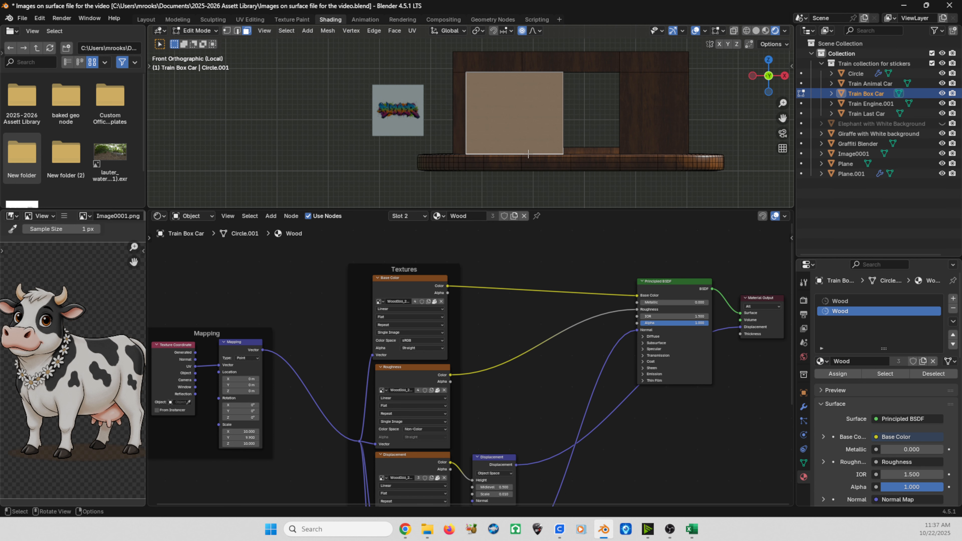
scroll(392, 337, "down", 5)
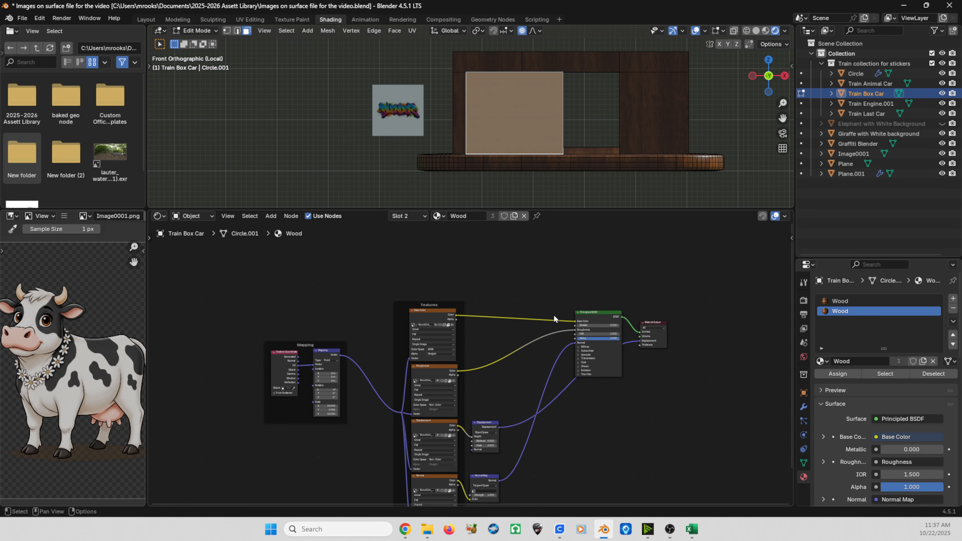
left_click(513, 216)
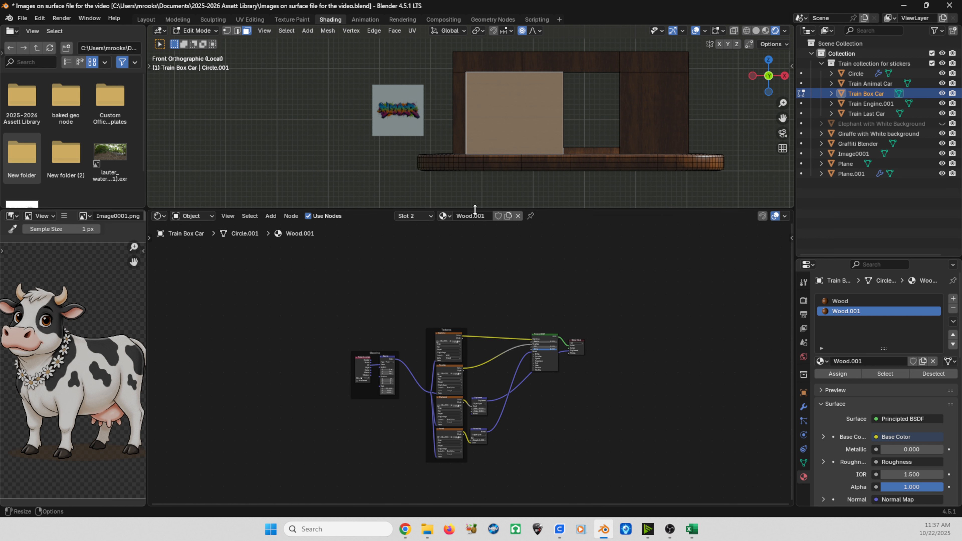
Step: Rename the copied material to Wood with Graffiti
left_click(486, 216)
left_click(486, 216)
key("BackSpace")
key("BackSpace")
key("BackSpace")
key("BackSpace")
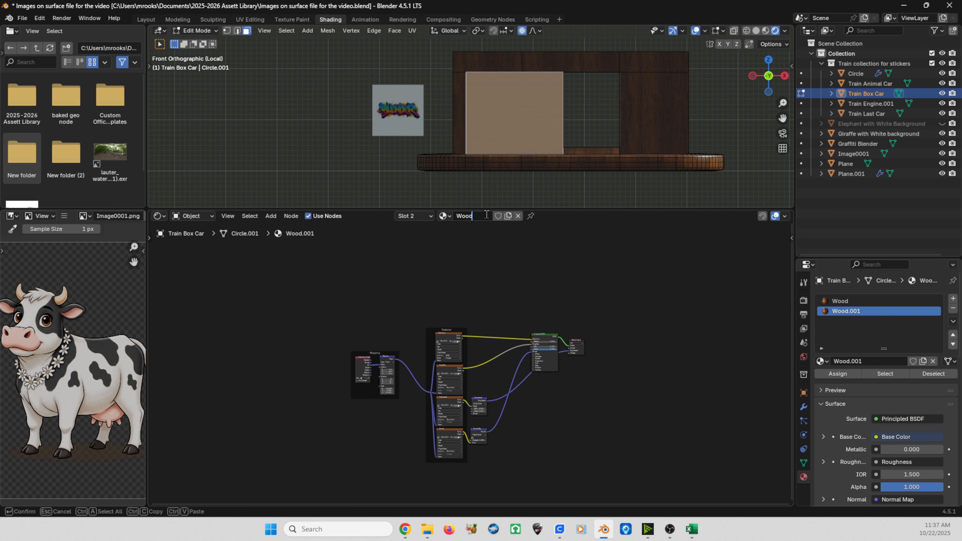
type("with Graffiti")
key("Return")
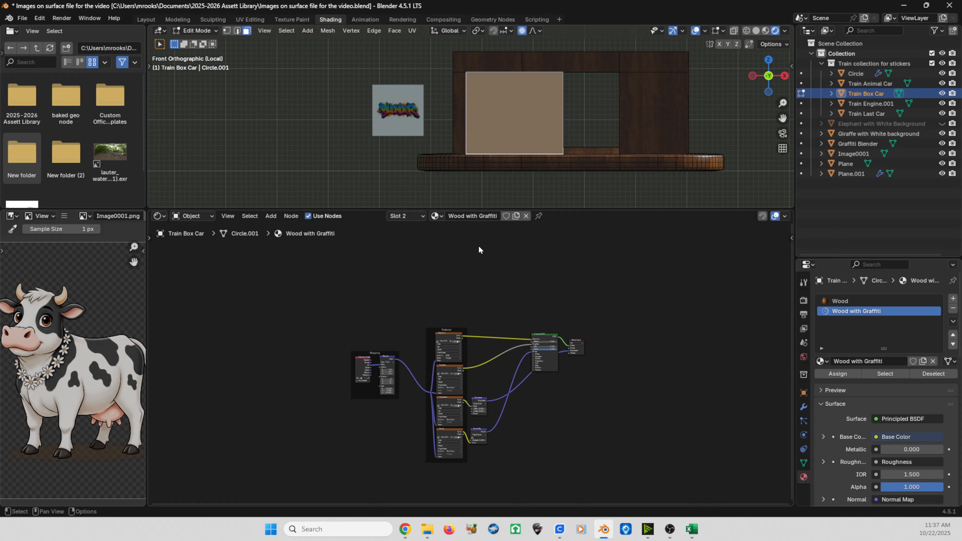
Step: Select the whole box car mesh and unwrap it with Smart UV Project
scroll(478, 246, "up", 2)
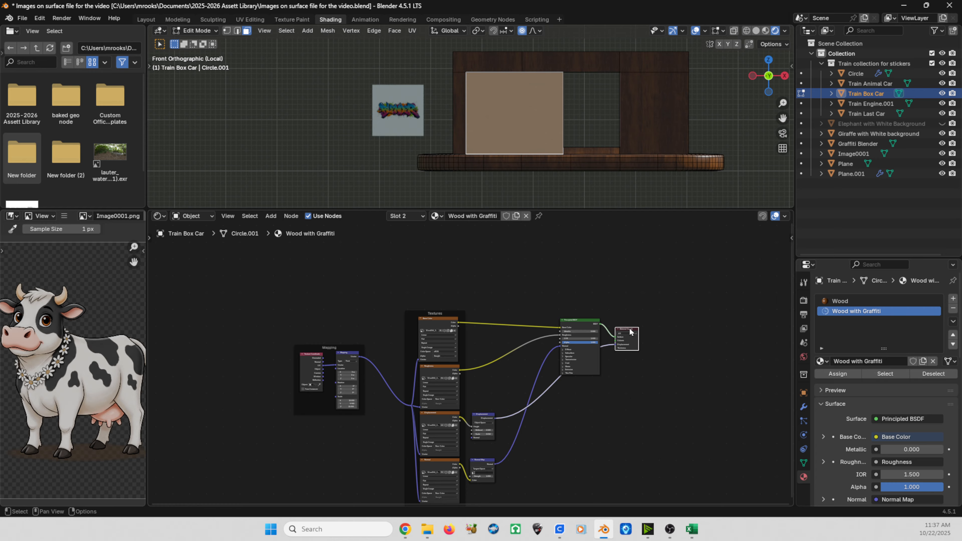
scroll(657, 313, "up", 1)
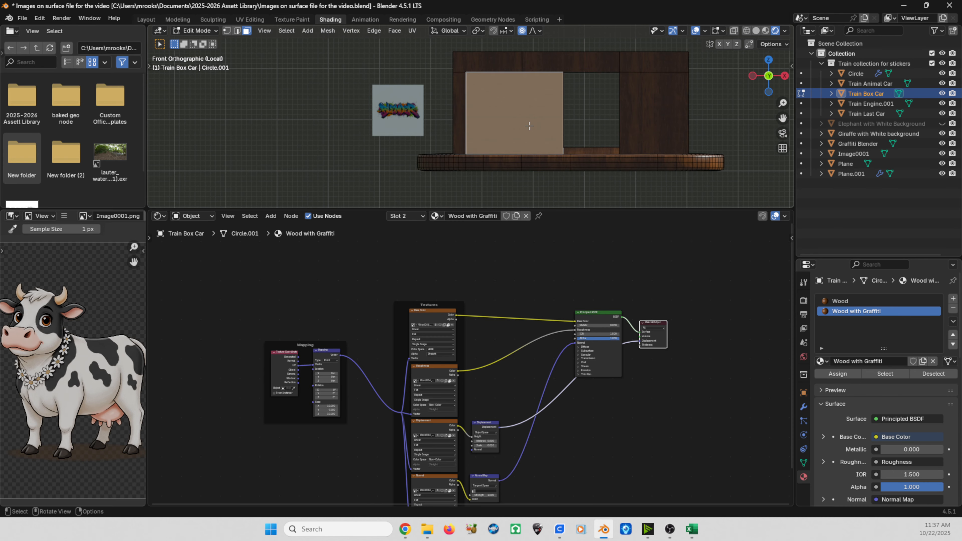
key("a")
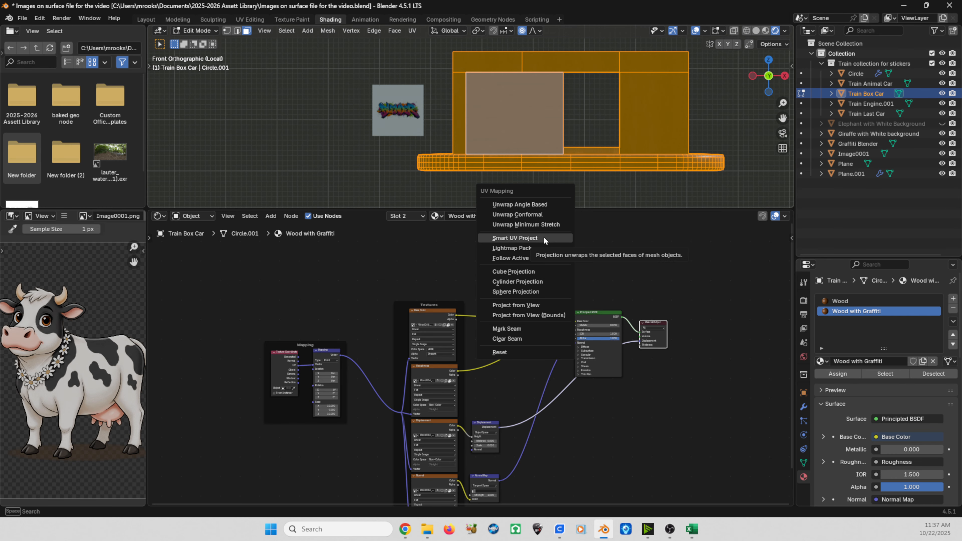
left_click(515, 238)
left_click(520, 335)
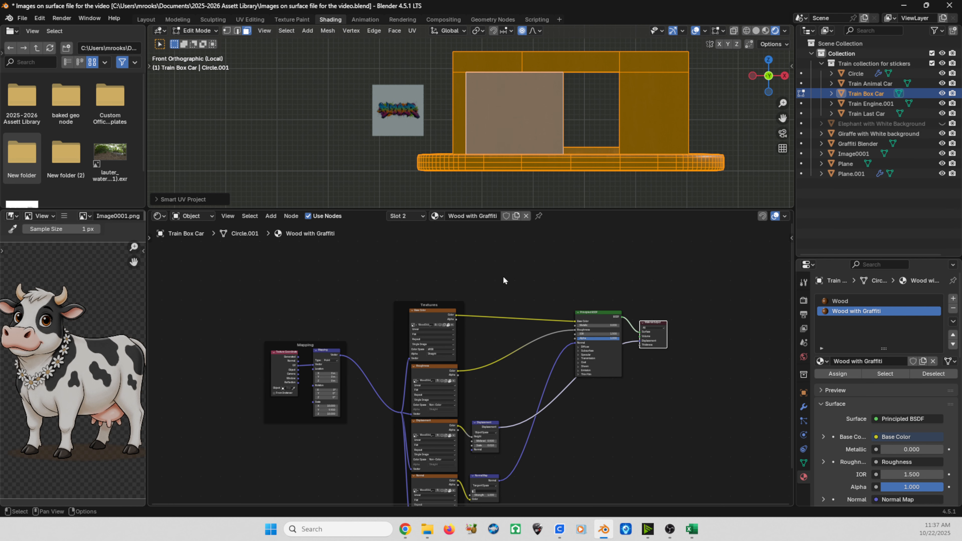
left_click(446, 124)
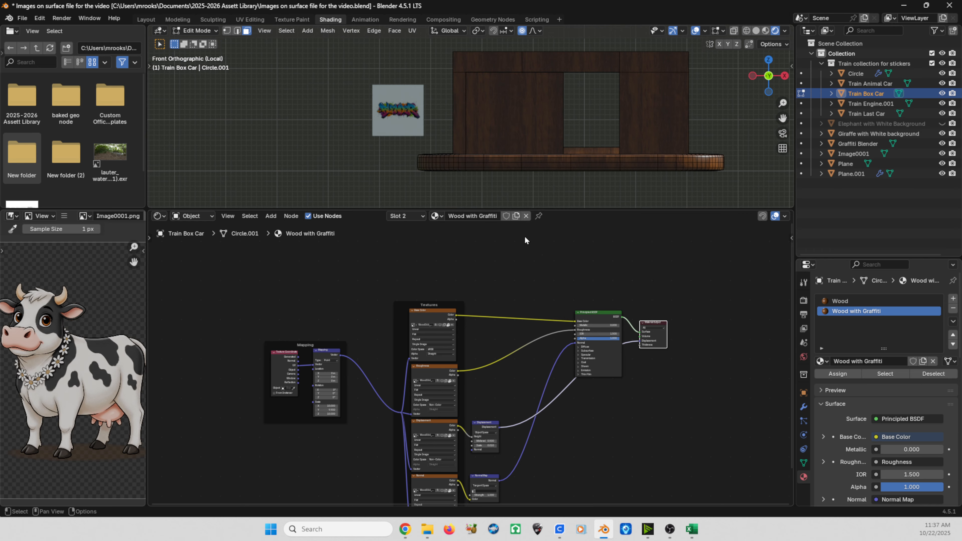
Step: Move the Material Output node further right to make room in the node tree
middle_click_drag(531, 272, 500, 296)
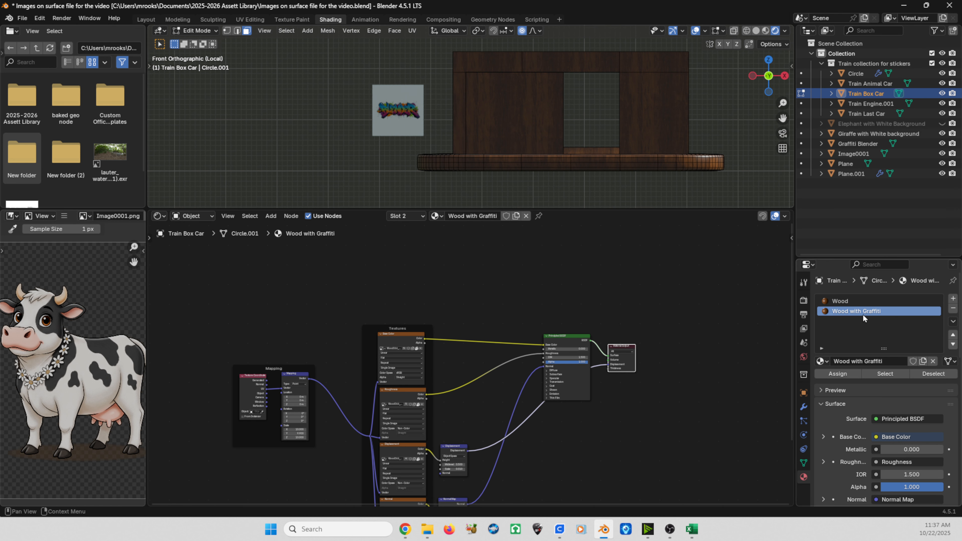
key("ctrl")
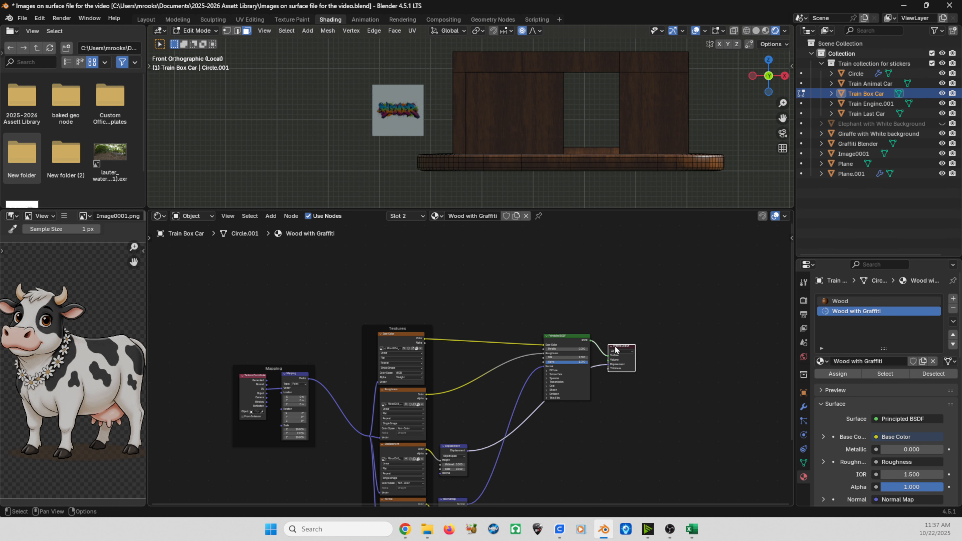
key("KP_Decimal")
key("g")
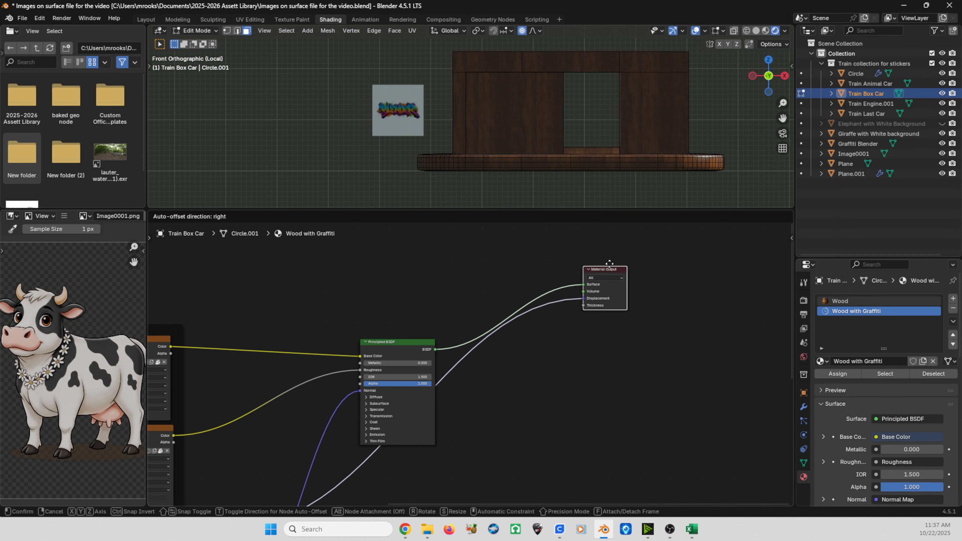
left_click(689, 244)
middle_click_drag(485, 278, 456, 310)
scroll(456, 311, "down", 4)
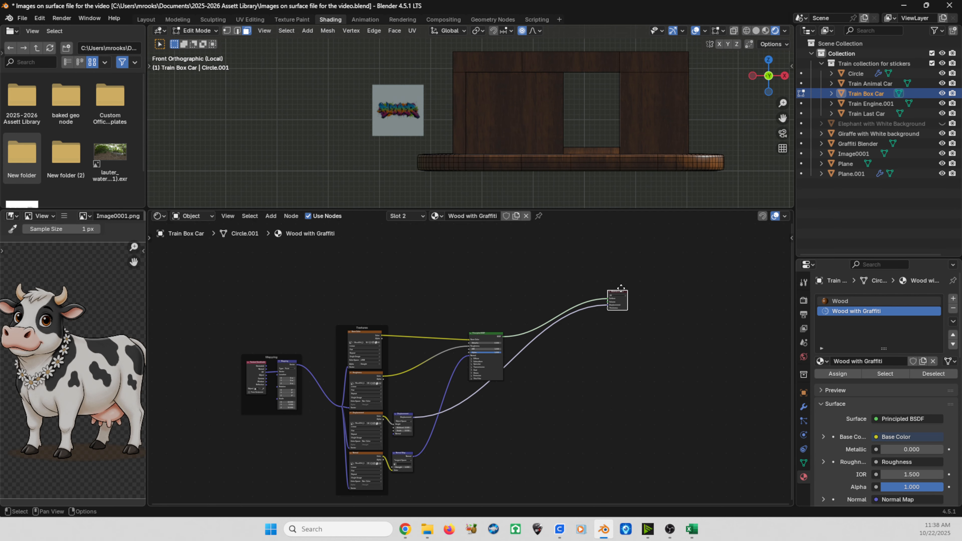
key("g")
left_click(657, 271)
middle_click_drag(658, 271, 592, 302)
scroll(591, 301, "up", 2)
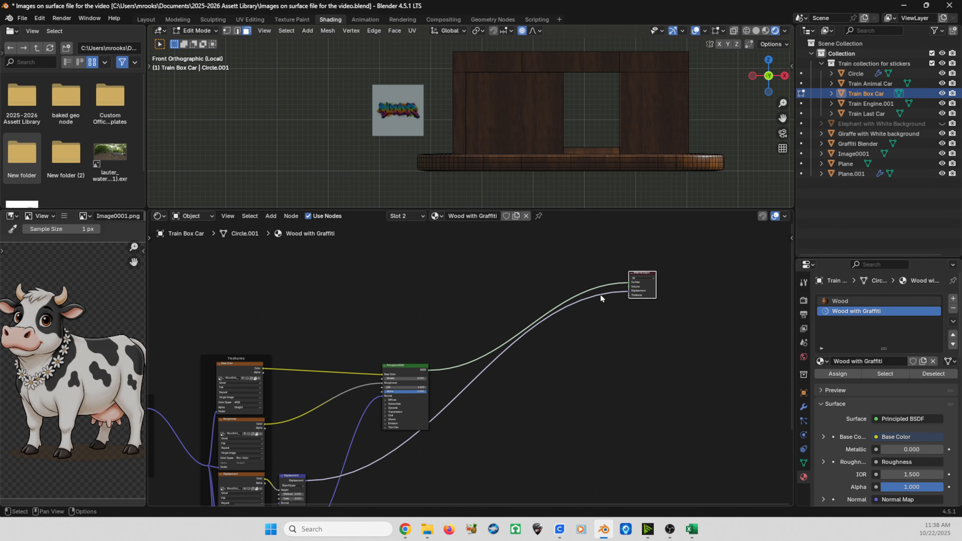
Step: Add a Mix Shader and insert it between the Principled BSDF and the Material Output
key("shift+a")
type("mix shader")
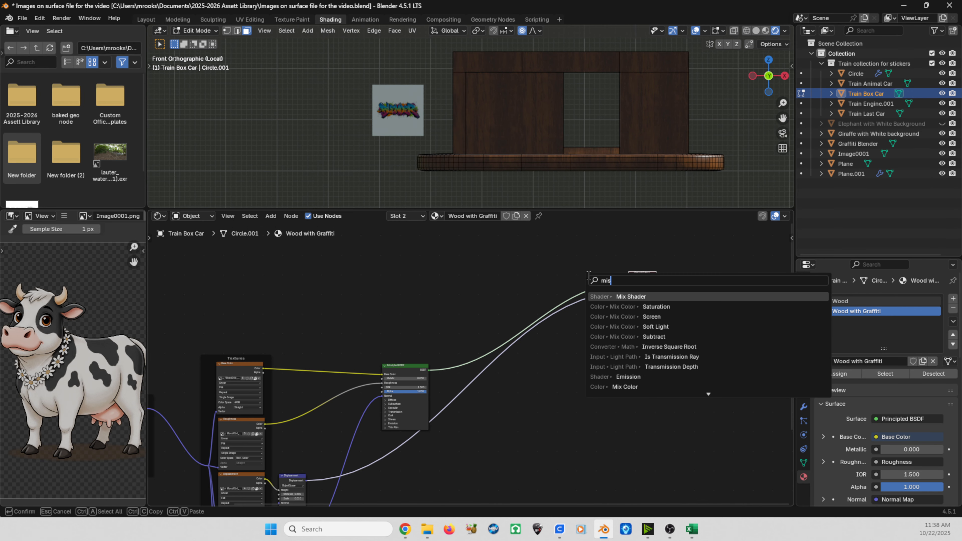
key("Return")
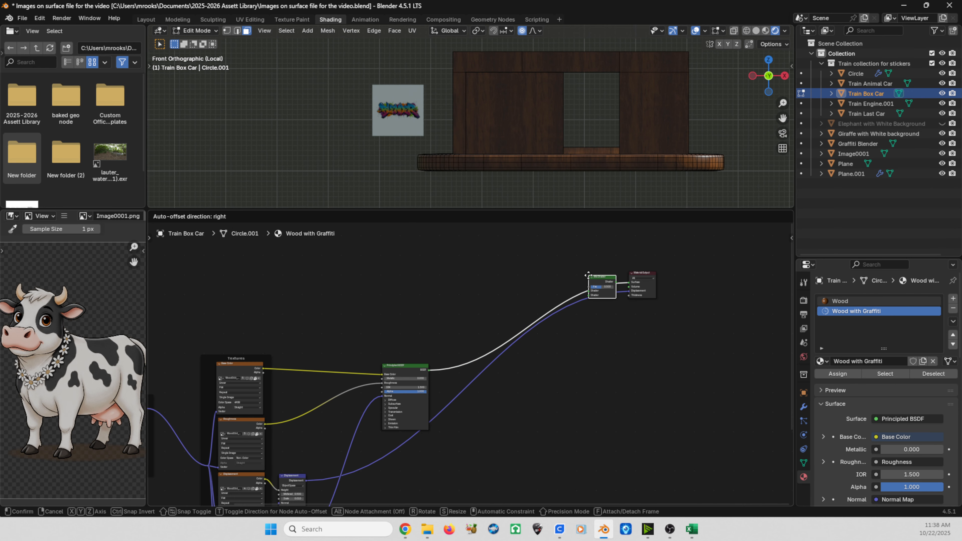
left_click(610, 280)
scroll(618, 308, "up", 1)
middle_click_drag(619, 308, 591, 374)
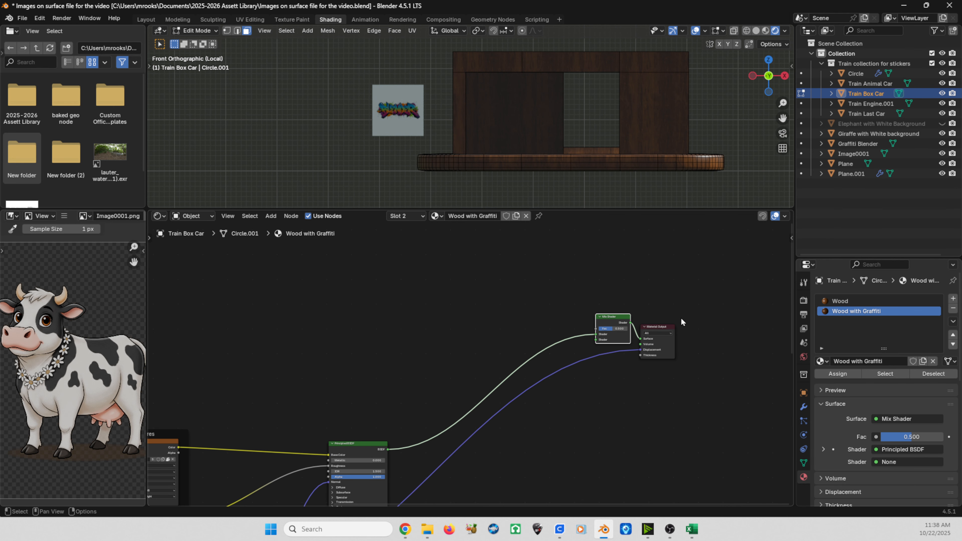
left_click_drag(659, 328, 670, 317)
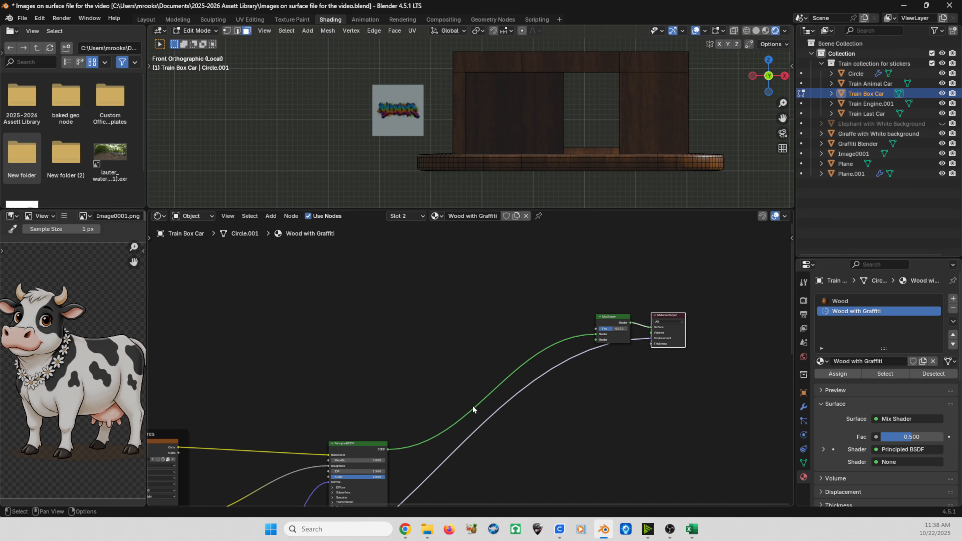
left_click_drag(614, 319, 615, 304)
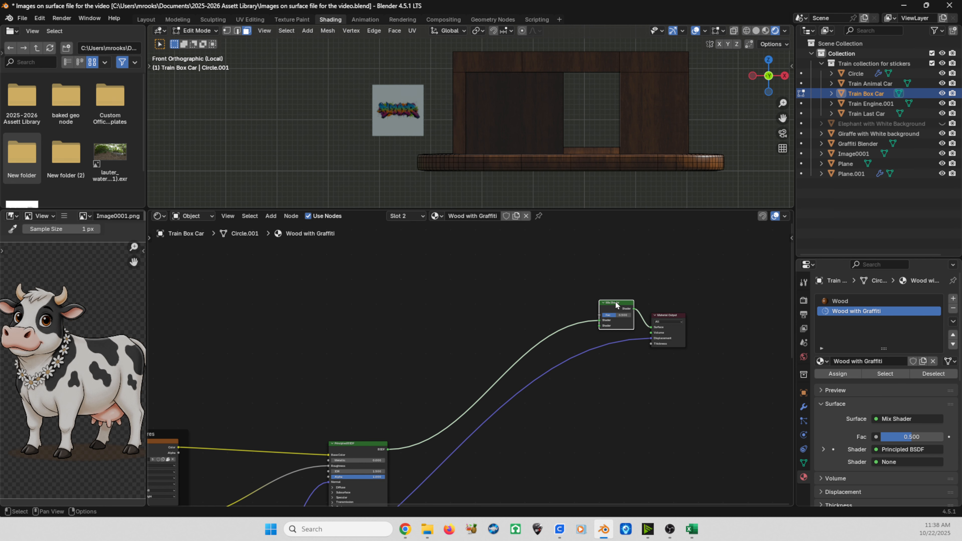
Step: Duplicate the Principled BSDF and connect the copy to the Mix Shader's second shader input
left_click(356, 442)
scroll(379, 423, "down", 1)
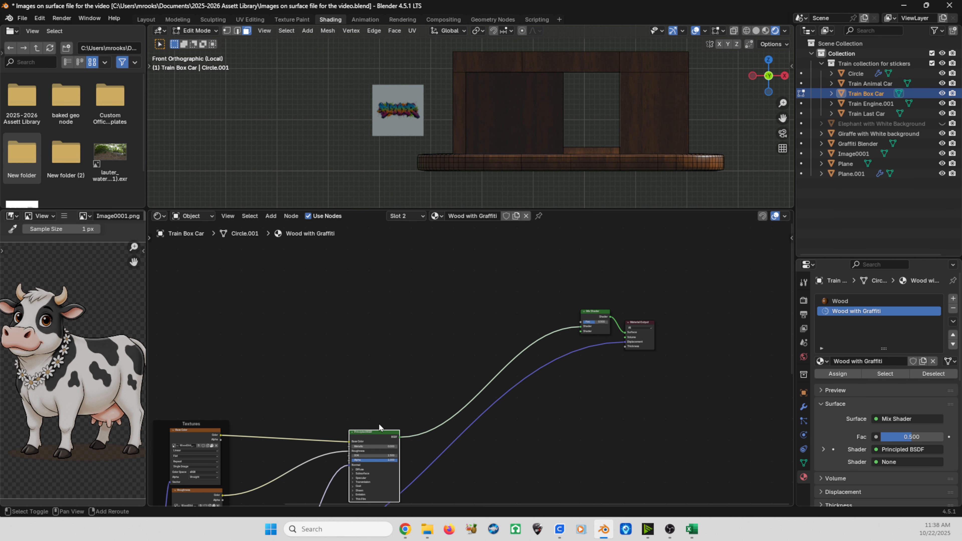
key("shift+d")
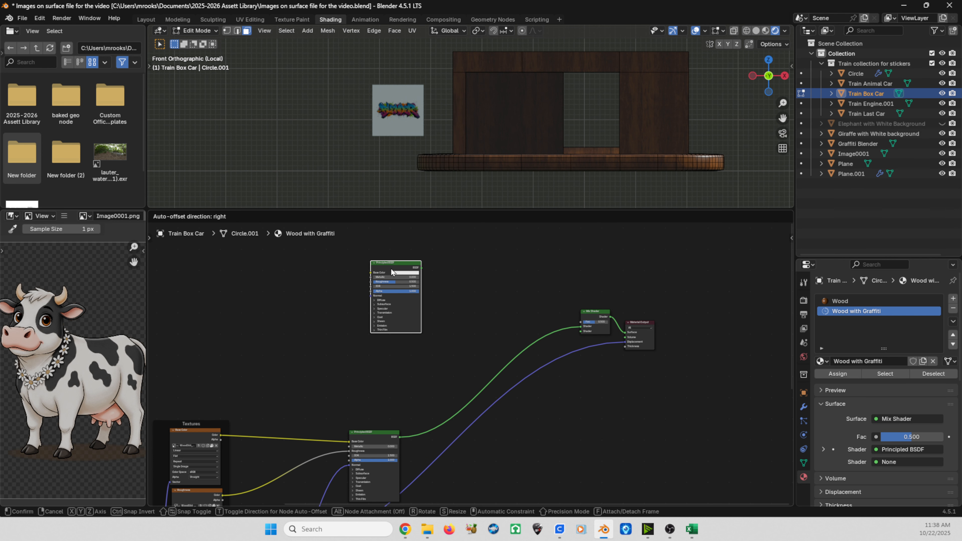
left_click(391, 268)
scroll(371, 276, "up", 3)
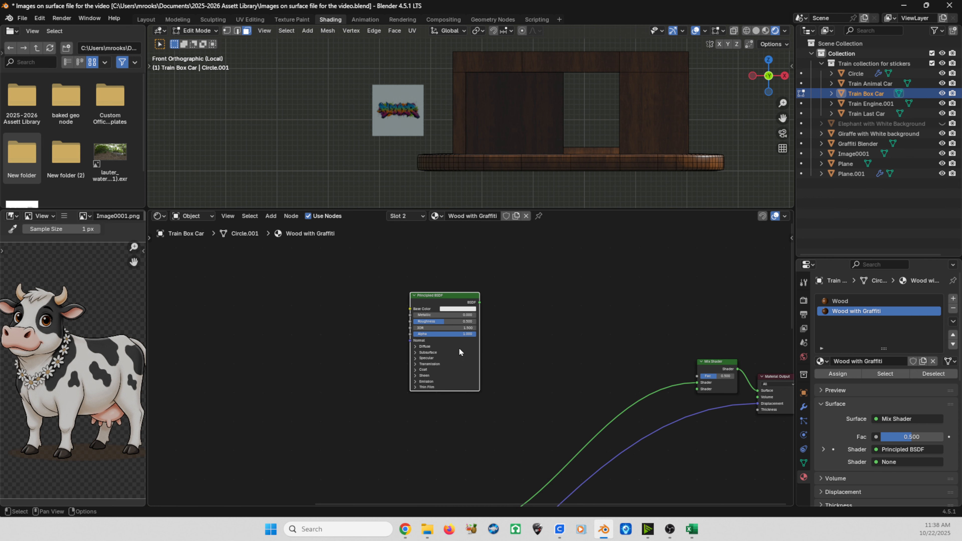
left_click_drag(441, 275, 764, 389)
scroll(522, 448, "down", 3)
scroll(460, 419, "down", 2, "shift")
left_click_drag(453, 430, 602, 342)
scroll(569, 316, "up", 1)
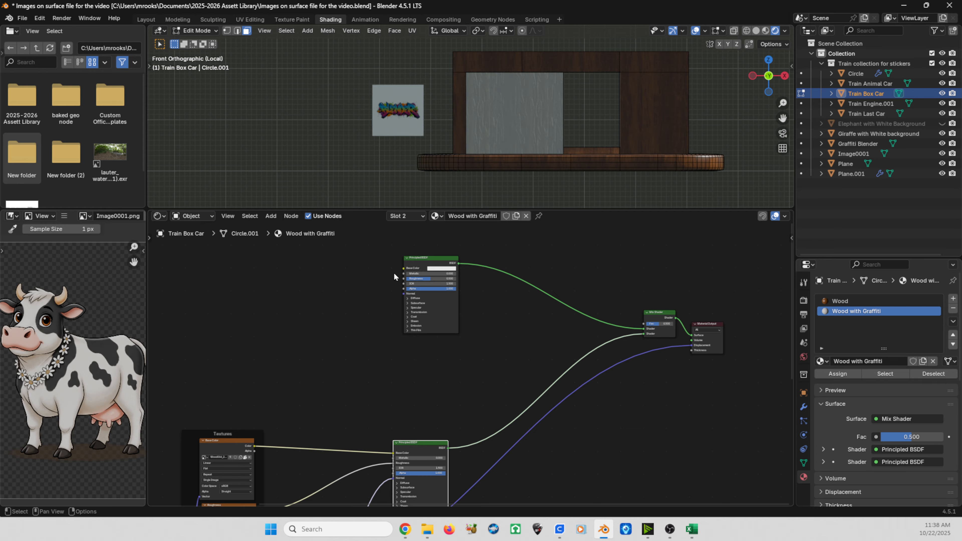
Step: Add a texture setup with coordinate, mapping and image texture nodes to the duplicated Principled BSDF
scroll(397, 276, "up", 1)
middle_click_drag(400, 279, 457, 289)
left_click_drag(478, 267, 494, 267)
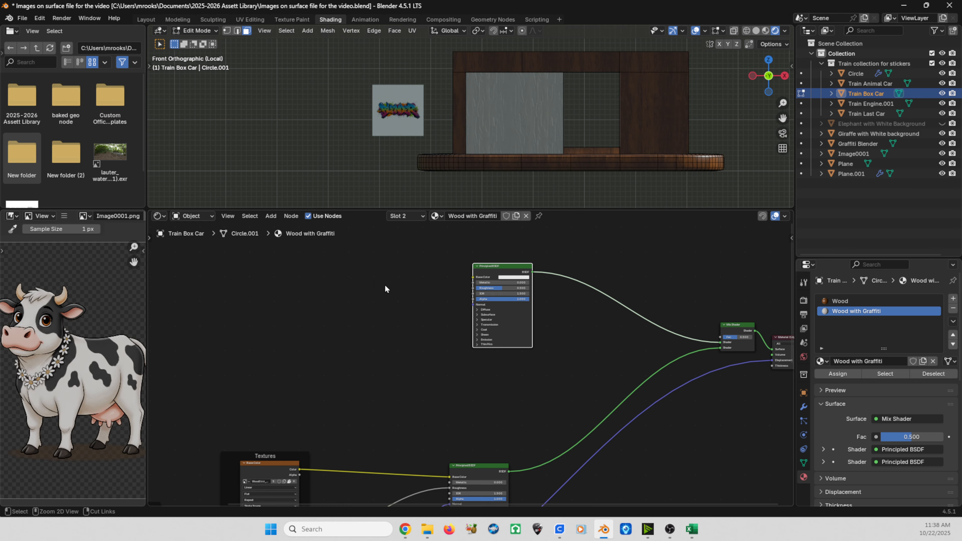
key("ctrl+t")
scroll(364, 275, "up", 3)
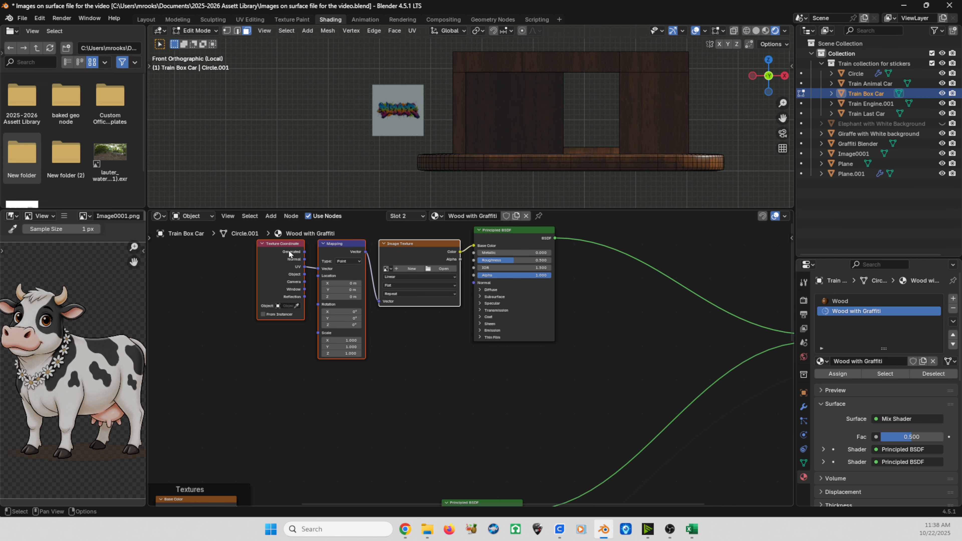
Step: Load Graffiti Blender.png into the new image texture node
left_click(273, 245)
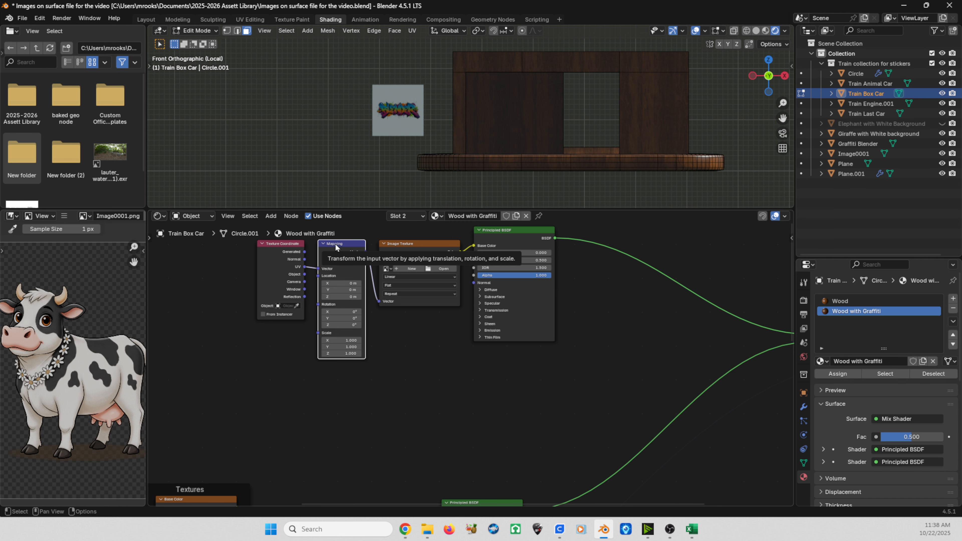
left_click(413, 244)
scroll(413, 253, "up", 1)
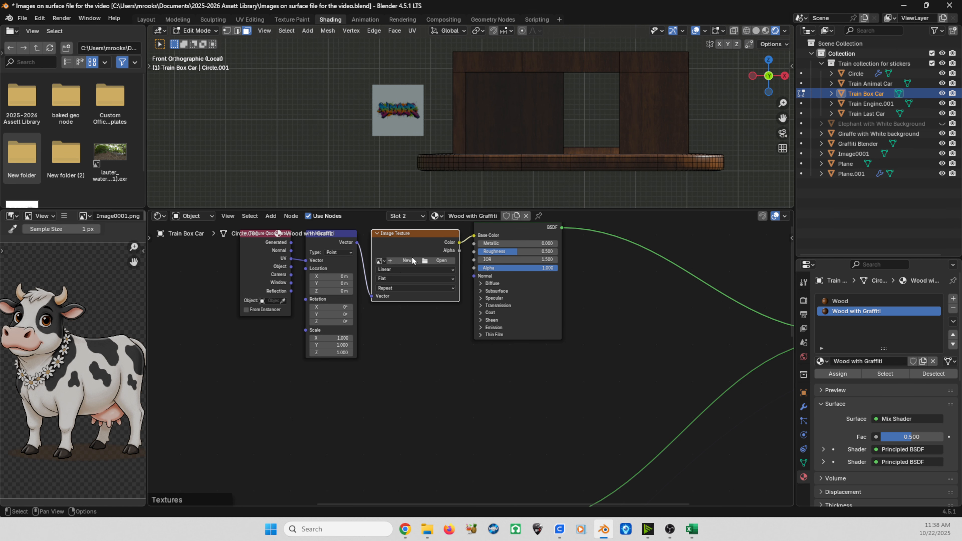
left_click(379, 261)
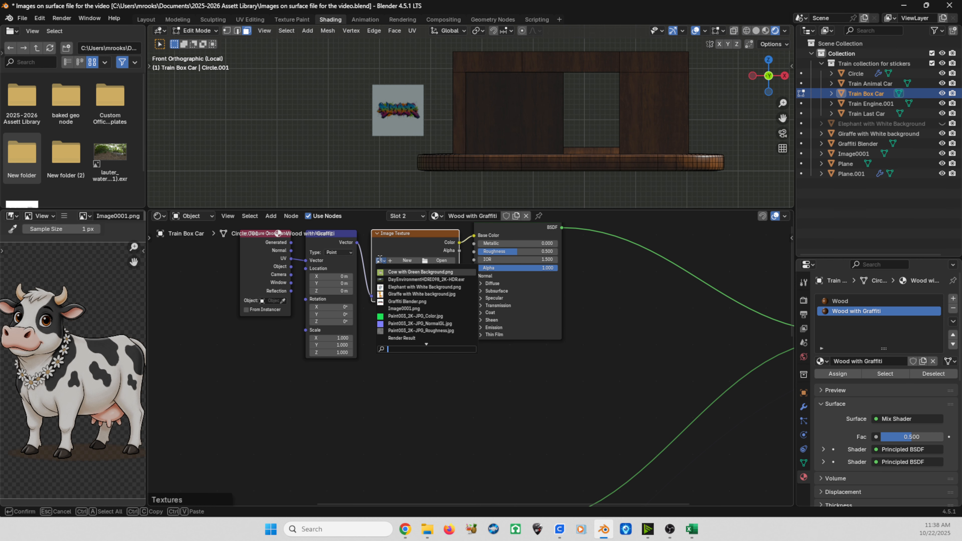
left_click(391, 303)
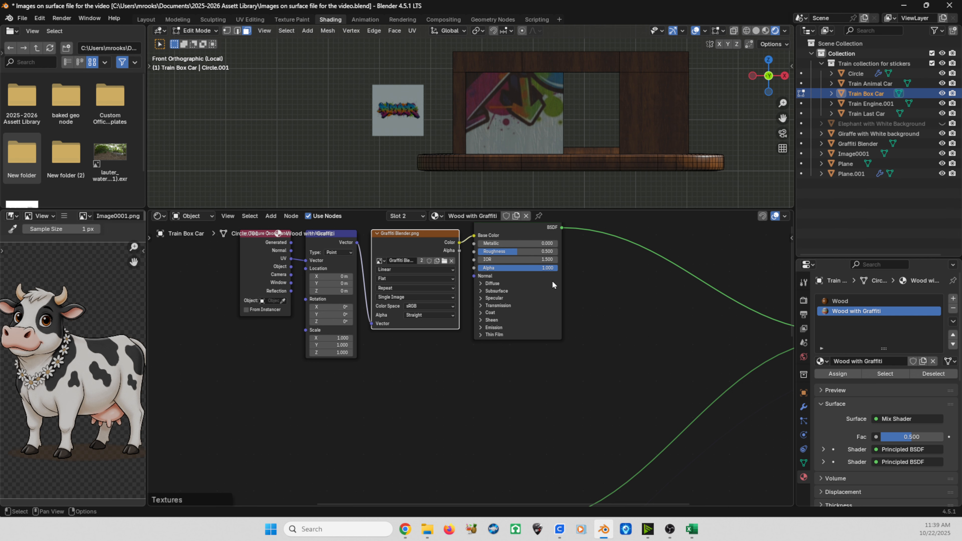
Step: Rearrange the Principled BSDF and graffiti image texture nodes to spread them apart
middle_click_drag(553, 281, 420, 352)
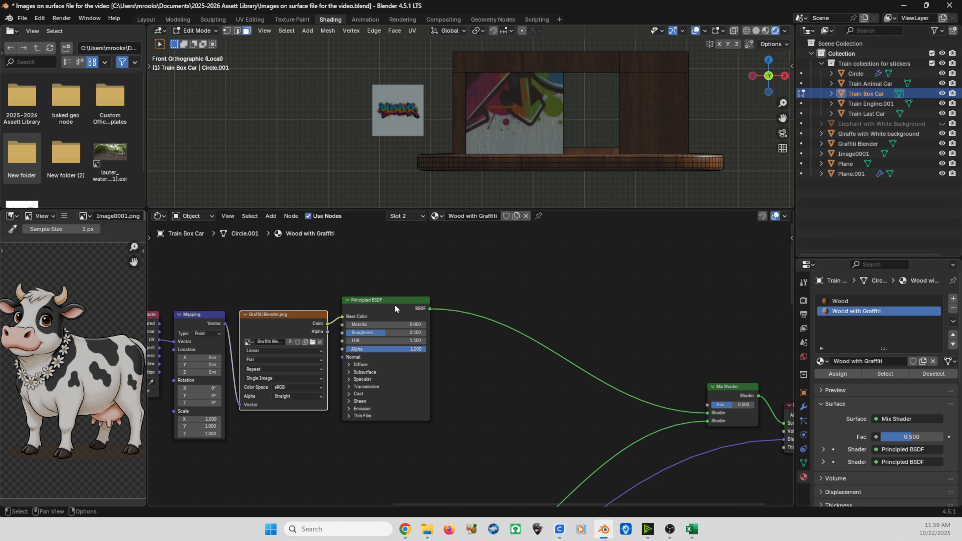
left_click_drag(394, 305, 467, 260)
left_click_drag(296, 333, 349, 405)
middle_click_drag(421, 408, 394, 389)
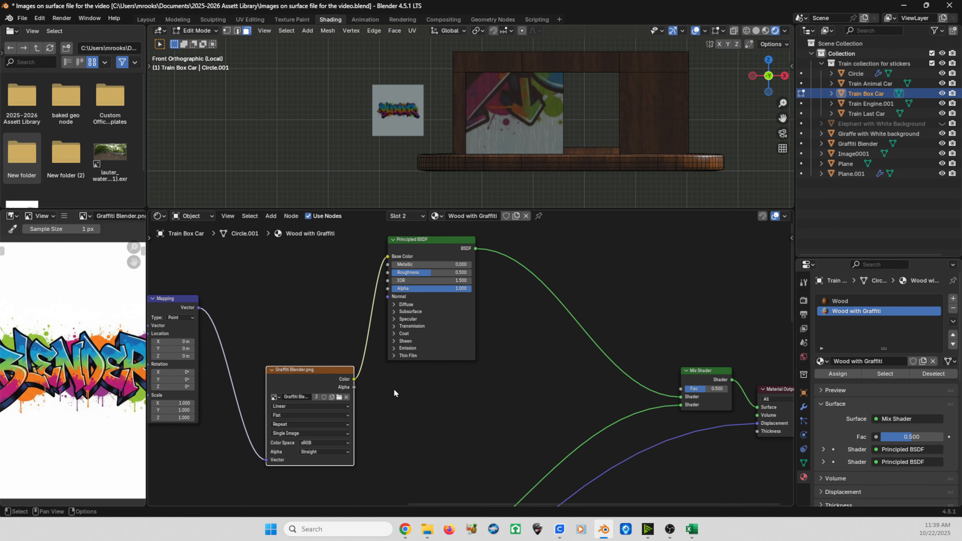
Step: Add a Color Ramp node and place it below the Principled BSDF between the graffiti image texture and the Mix Shader
key("shift+a")
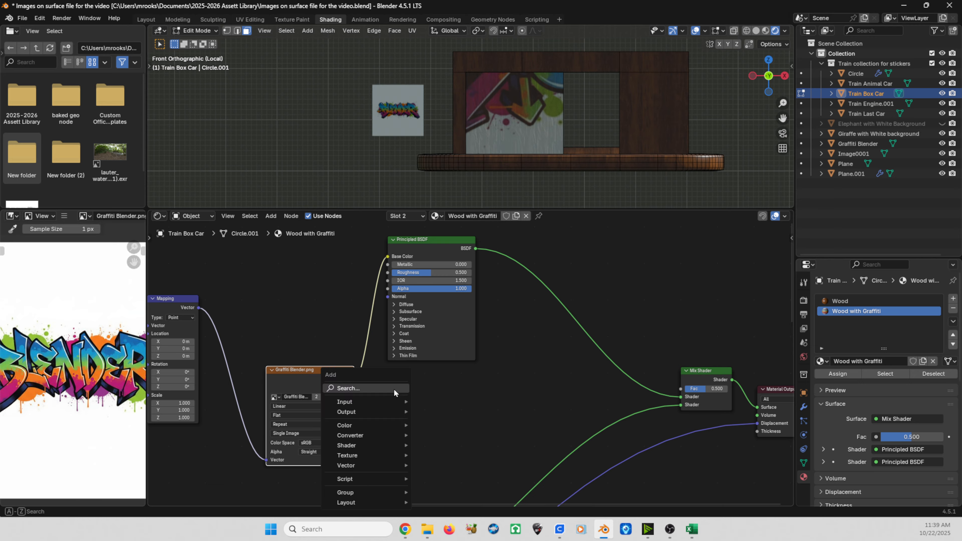
type("col")
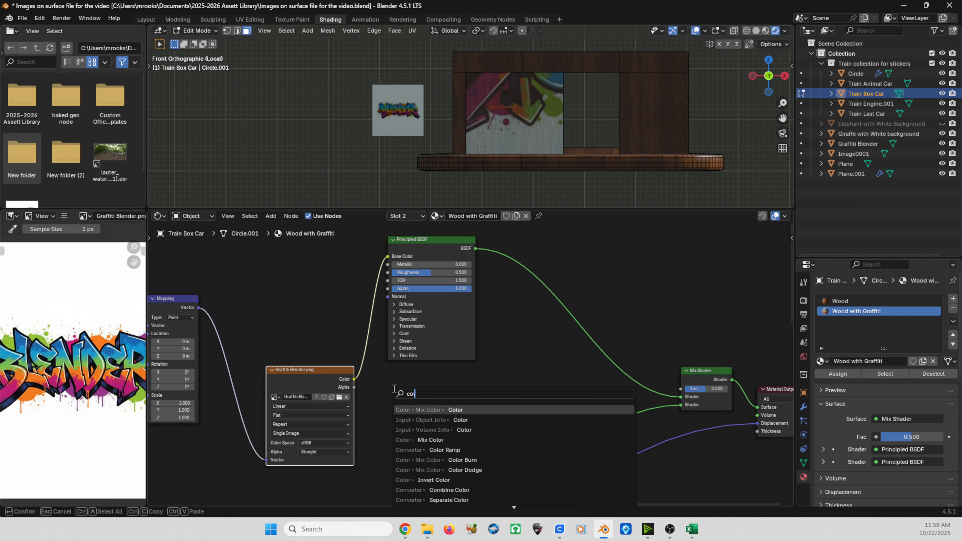
type("or ra")
key("Return")
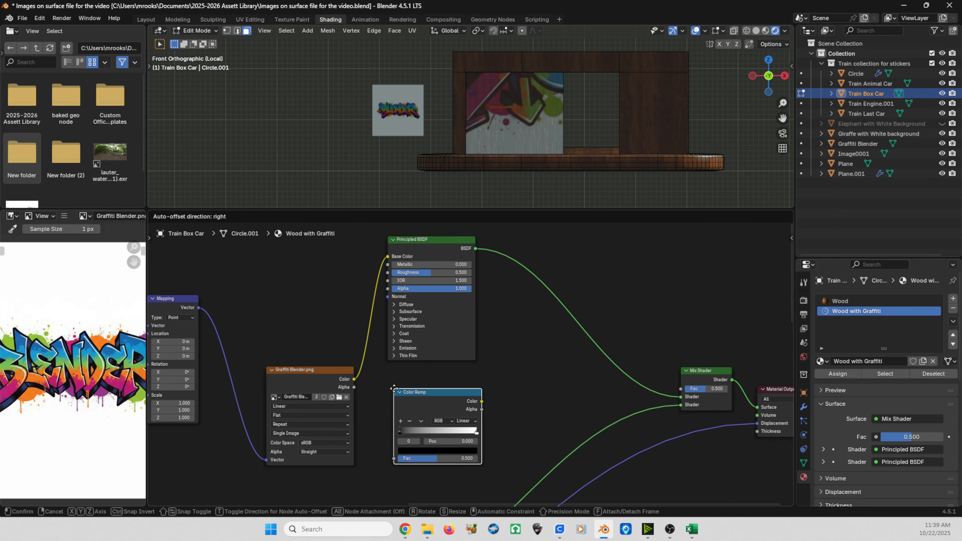
left_click(397, 372)
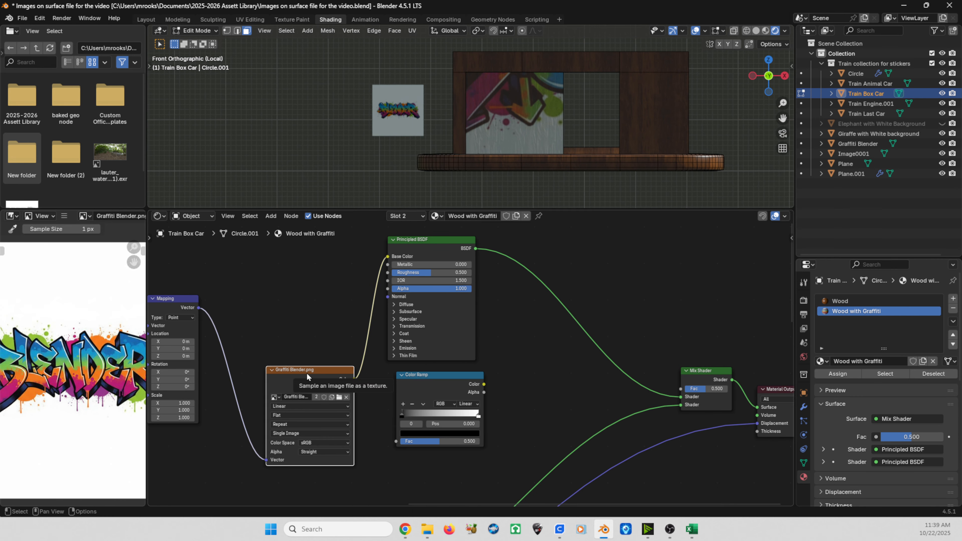
Step: Connect the graffiti image color to the Color Ramp factor and the ramp's color to the Mix Shader factor
left_click_drag(354, 379, 396, 442)
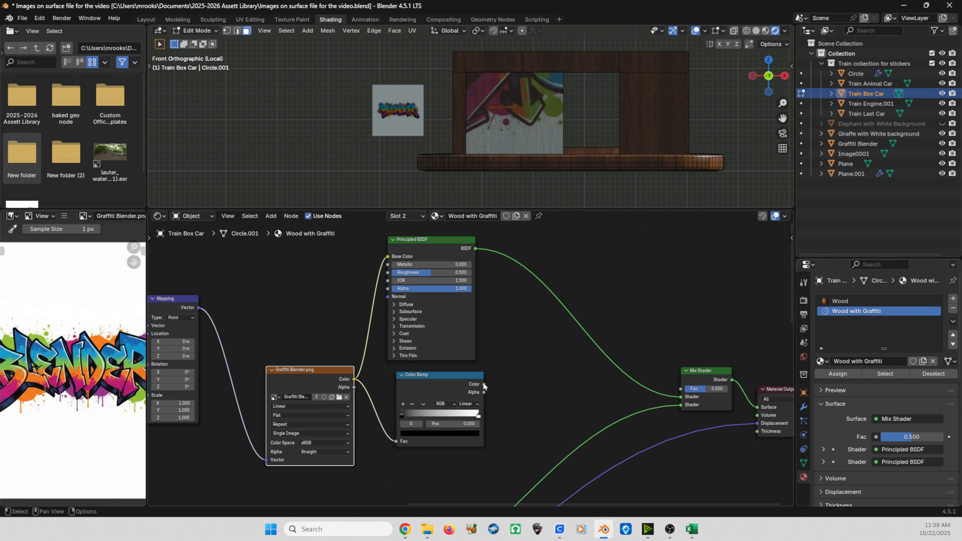
left_click_drag(484, 385, 680, 389)
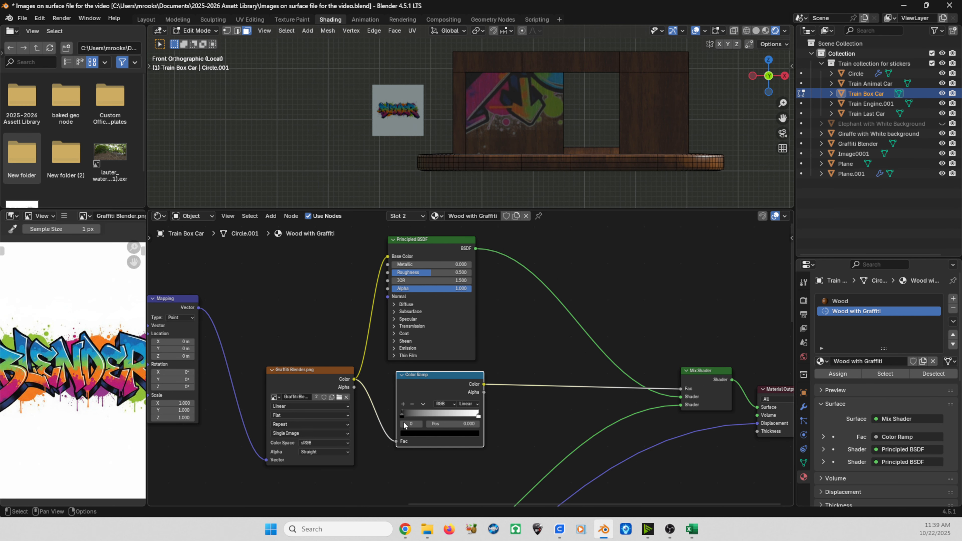
Step: Set the Color Ramp interpolation to Constant
scroll(404, 425, "up", 3)
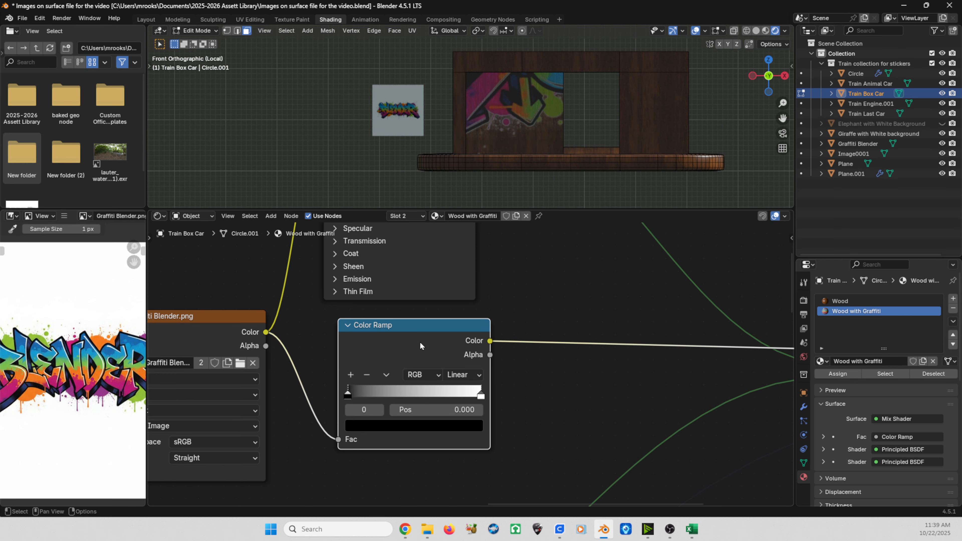
left_click(460, 377)
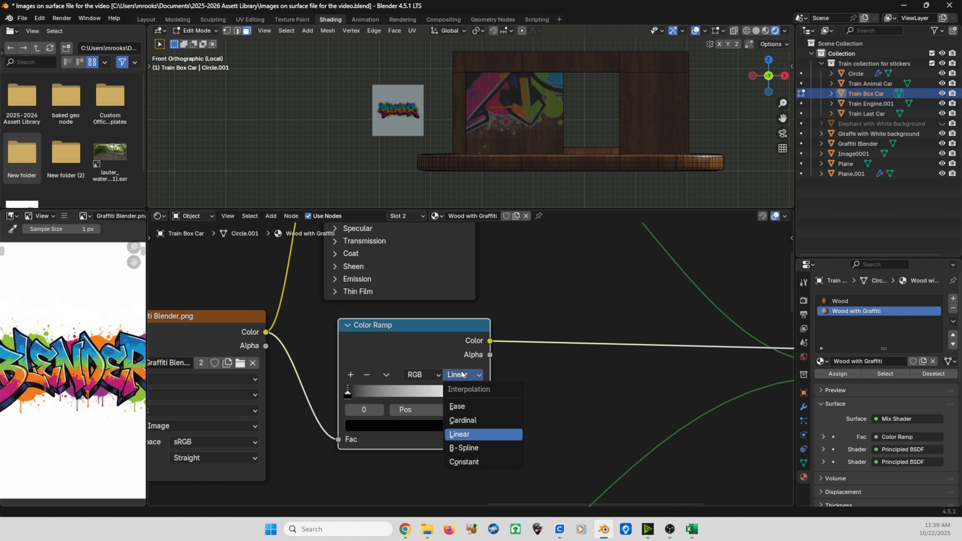
left_click(464, 461)
Step: Move the Color Ramp's white stop to position 0.695 to mask the graffiti against the wood
left_click_drag(481, 396, 412, 402)
scroll(492, 151, "up", 4)
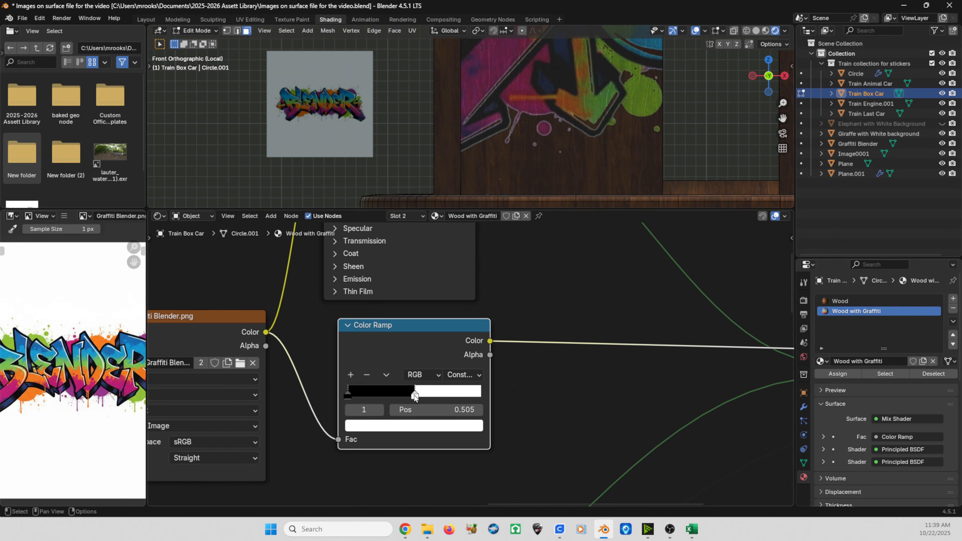
left_click_drag(415, 396, 439, 403)
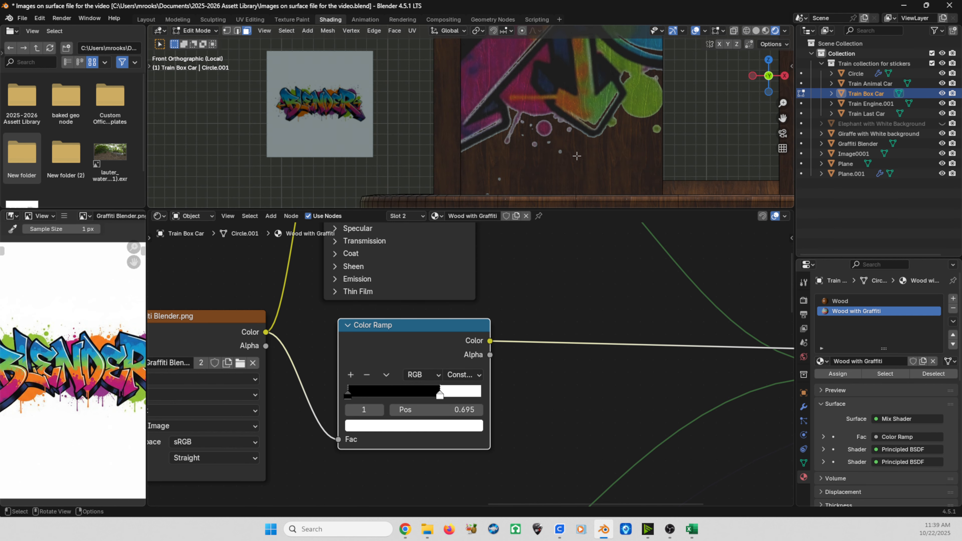
scroll(568, 157, "down", 3)
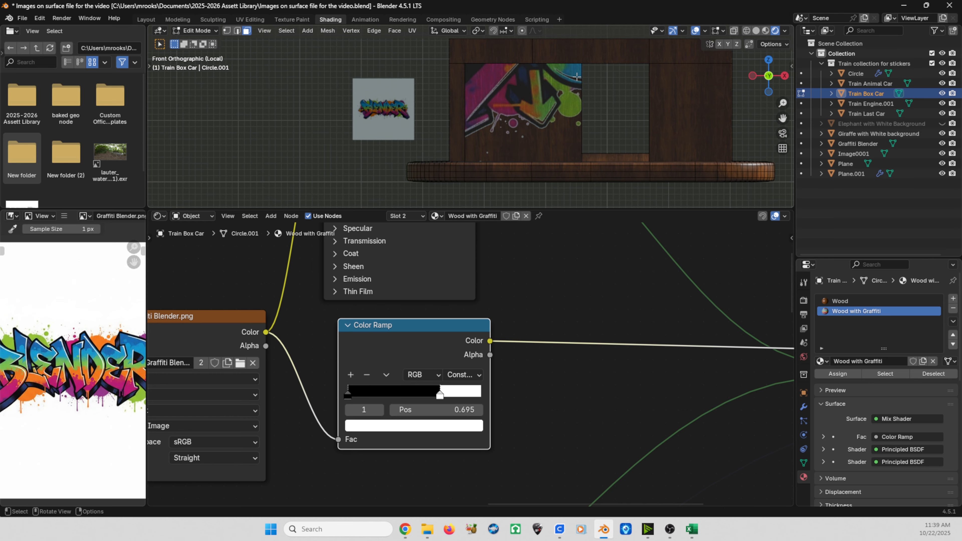
Step: Switch to the UV Editing workspace and return the box car to Object Mode
left_click(250, 20)
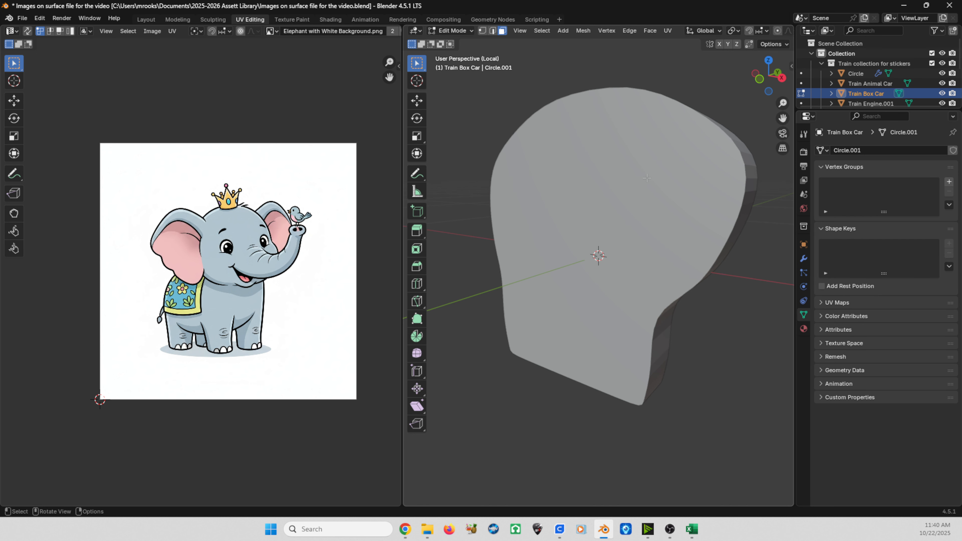
key("KP_Divide")
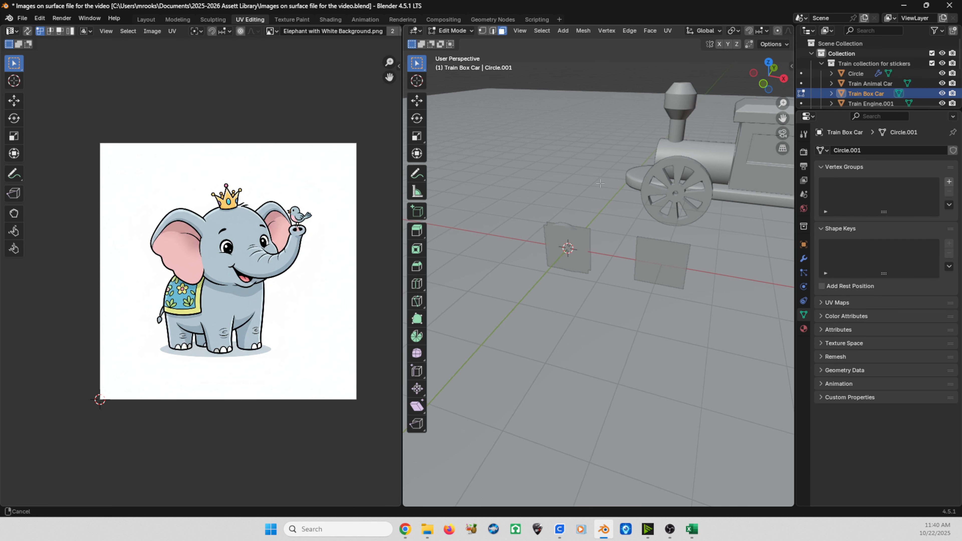
middle_click_drag(600, 184, 457, 204, "shift")
middle_click_drag(640, 187, 474, 172, "shift")
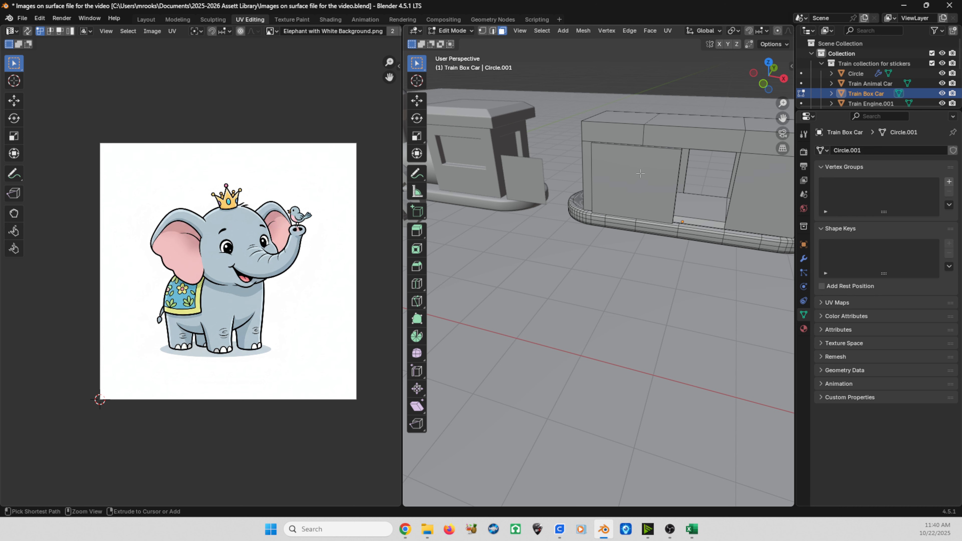
left_click(452, 31)
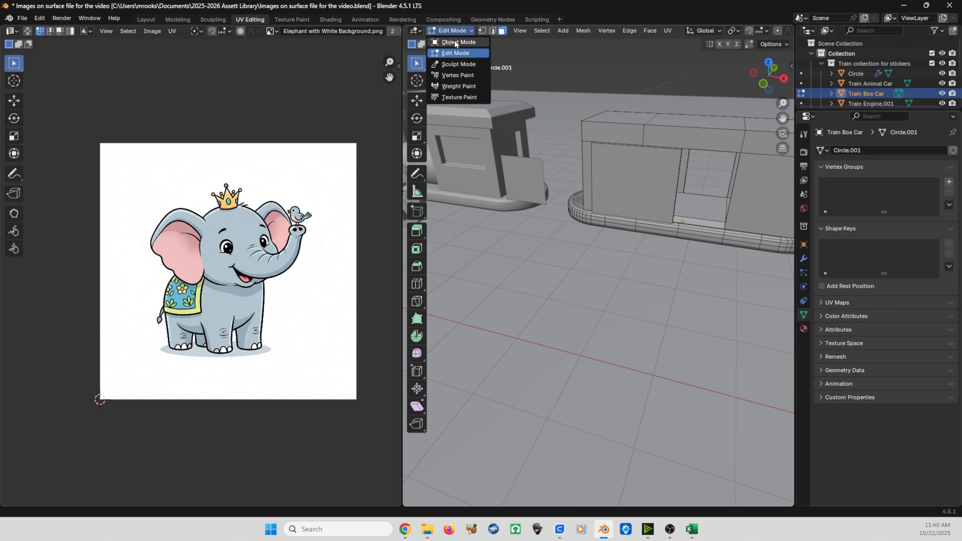
left_click(456, 42)
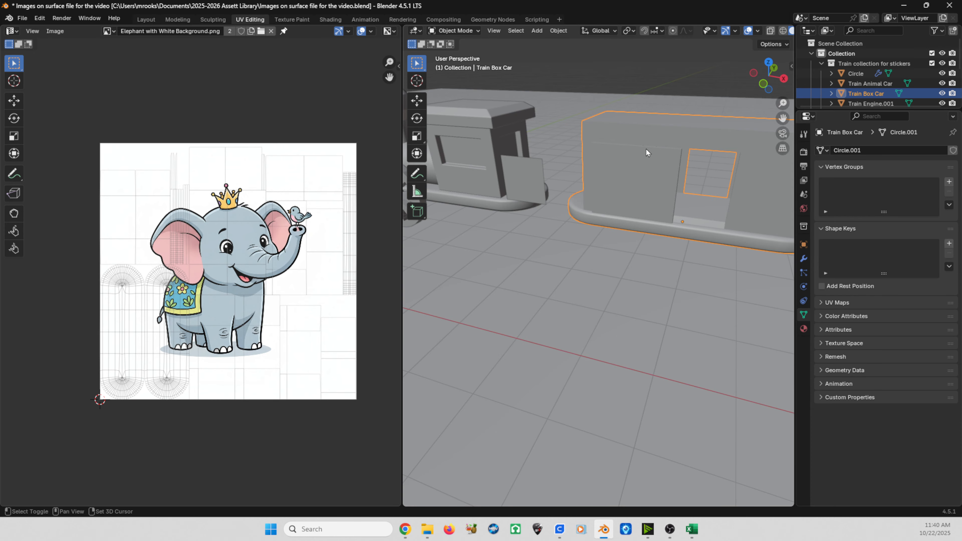
Step: Isolate the box car in local view and switch the viewport to Rendered shading
middle_click_drag(646, 148, 554, 112)
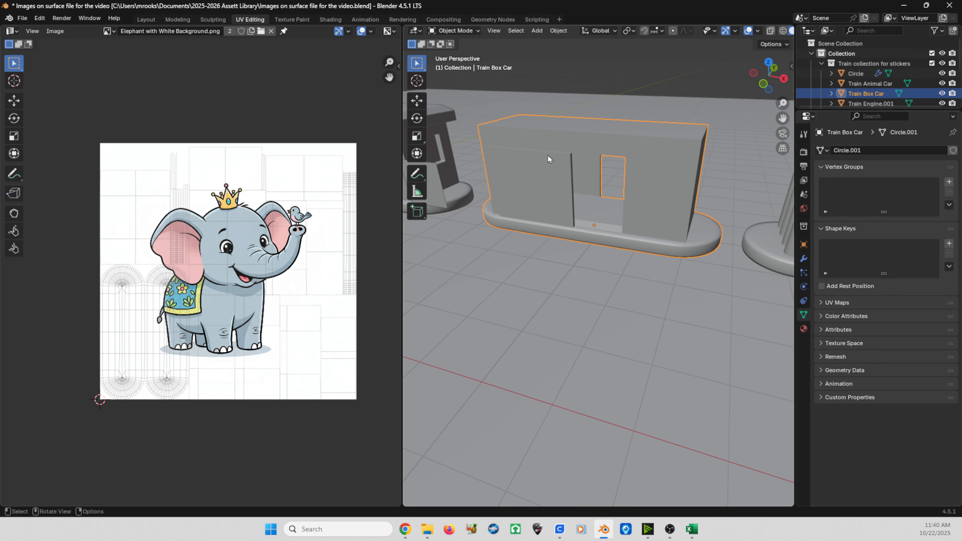
key("KP_Divide")
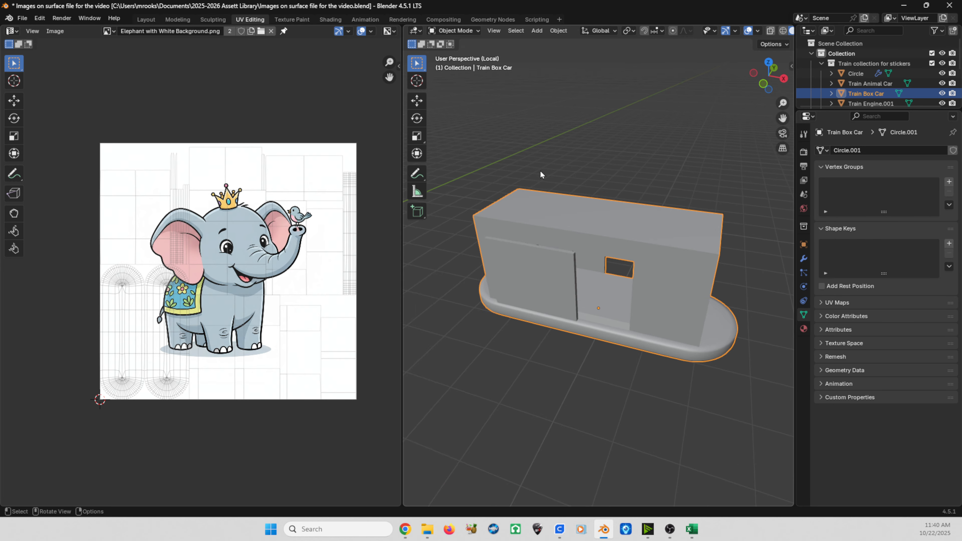
middle_click_drag(540, 170, 575, 273)
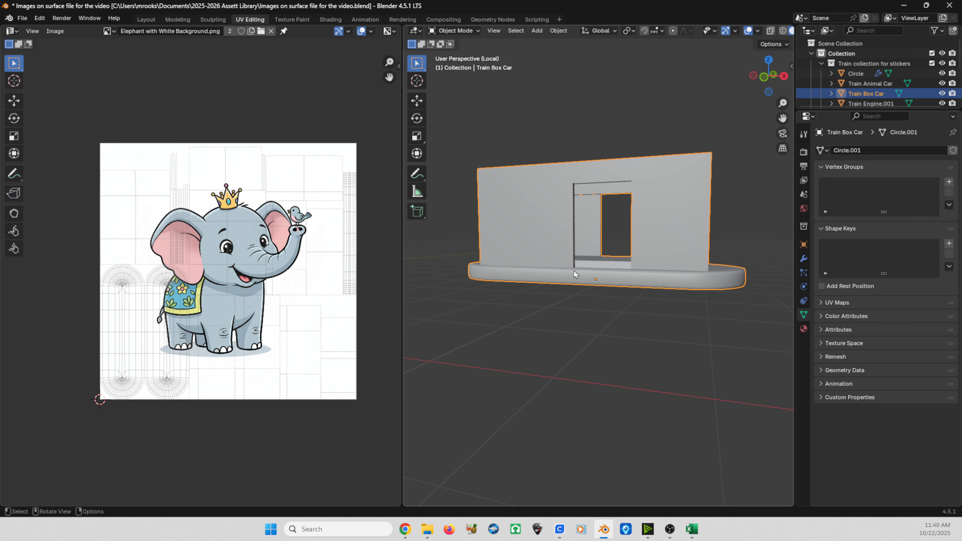
key("z")
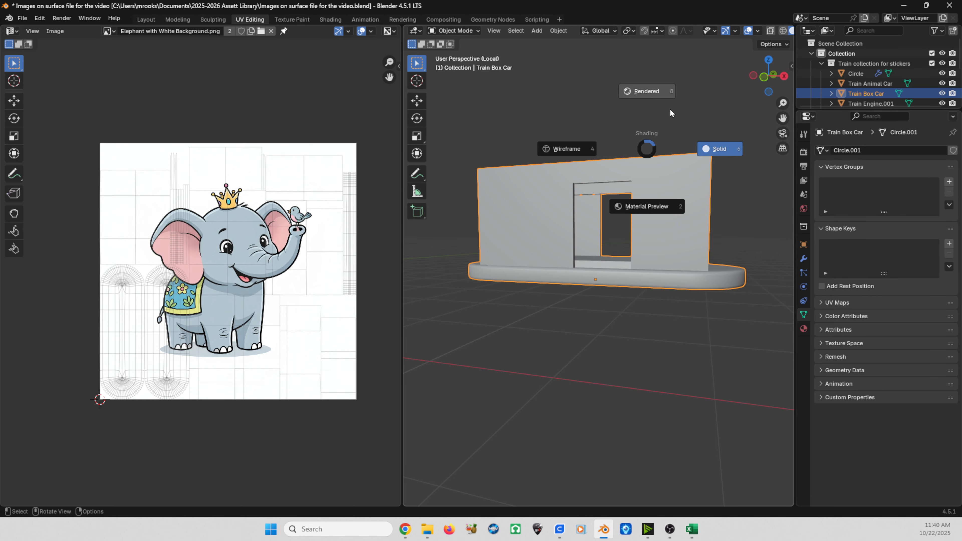
left_click(642, 91)
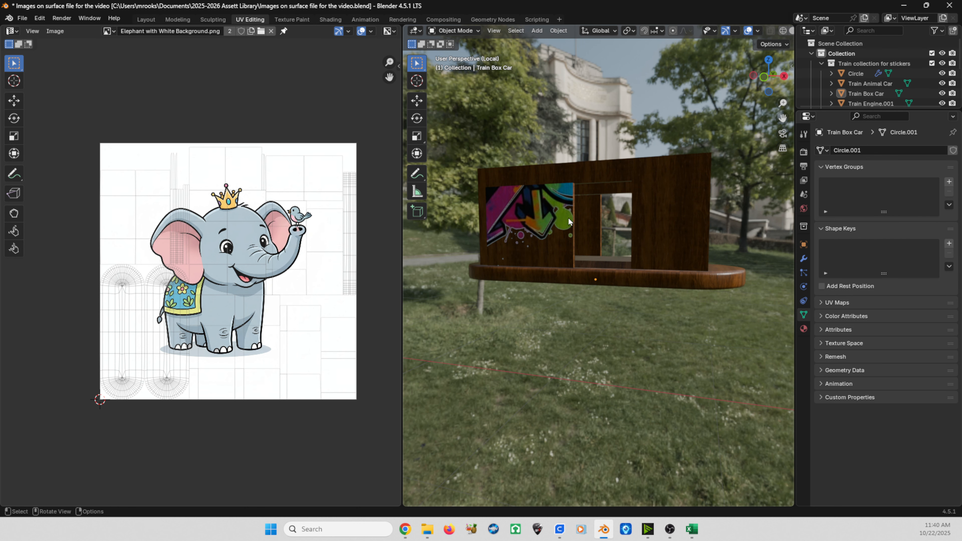
Step: Switch to front view of the graffiti wall and show Graffiti Blender.png in the UV editor
key("KP_1")
middle_click_drag(568, 223, 694, 270, "shift")
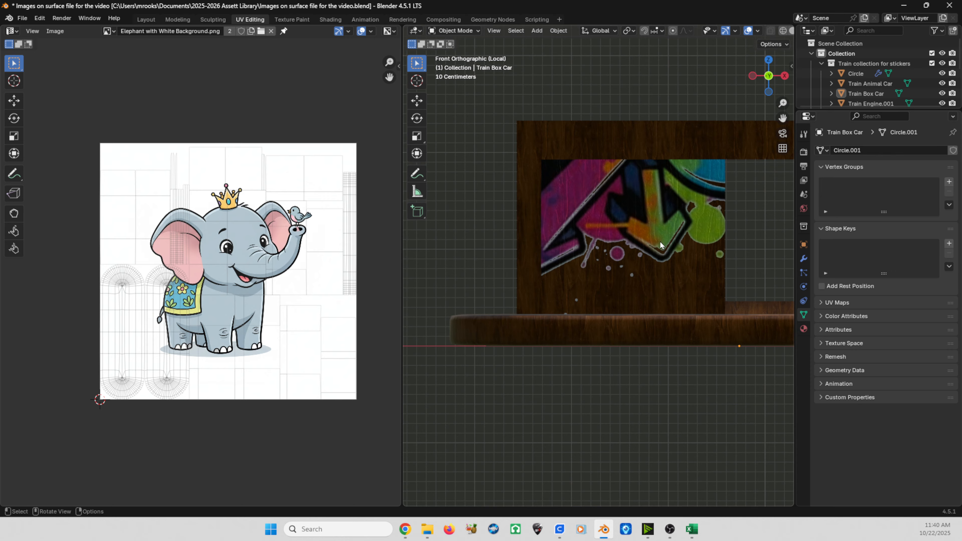
key("ctrl")
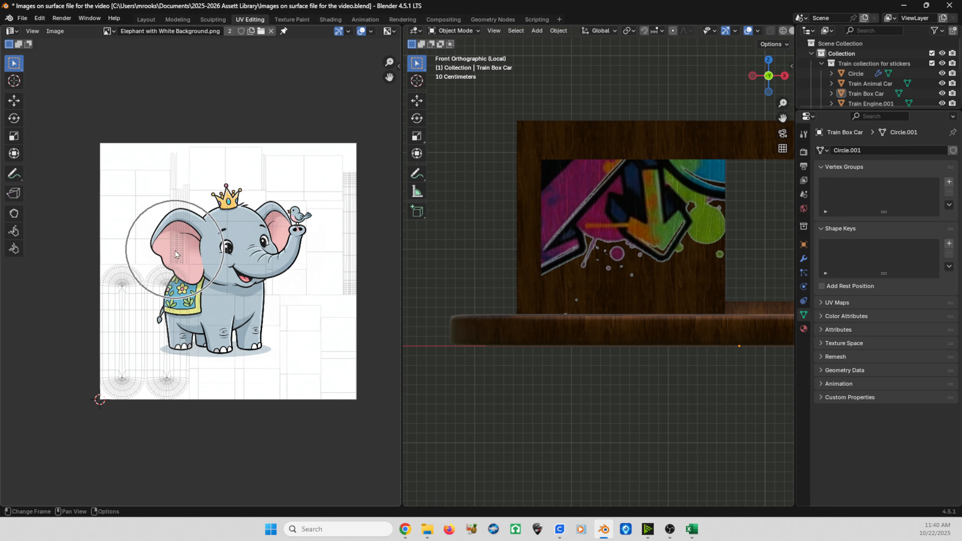
key("ctrl")
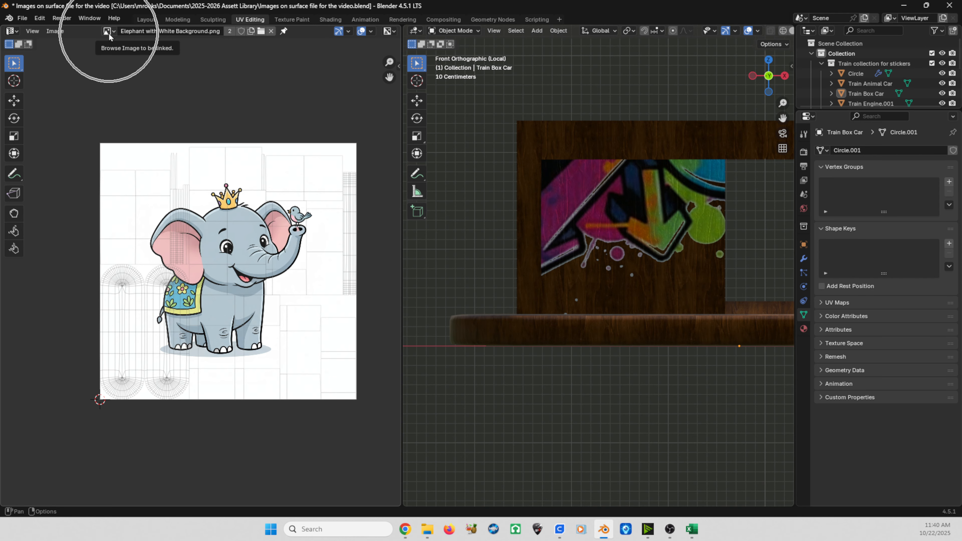
left_click(108, 32)
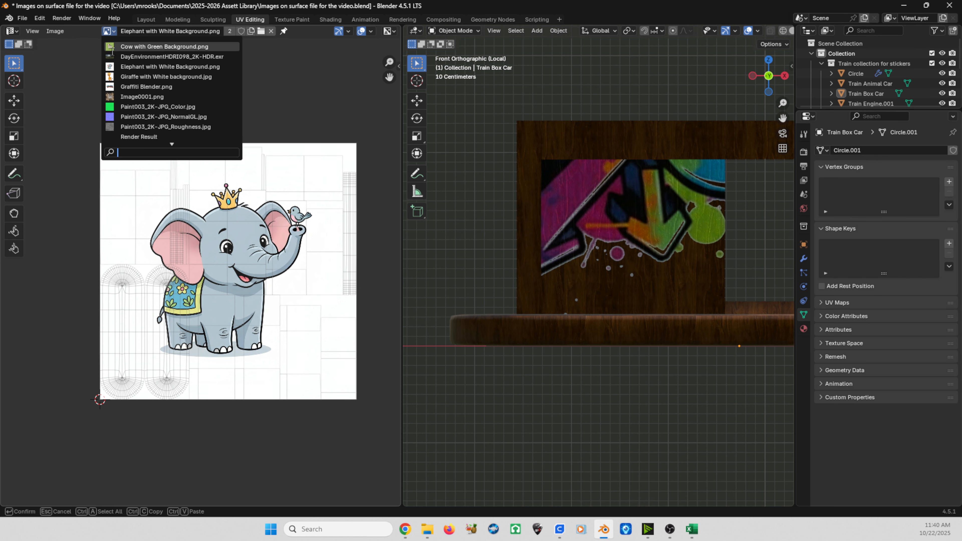
left_click(125, 89)
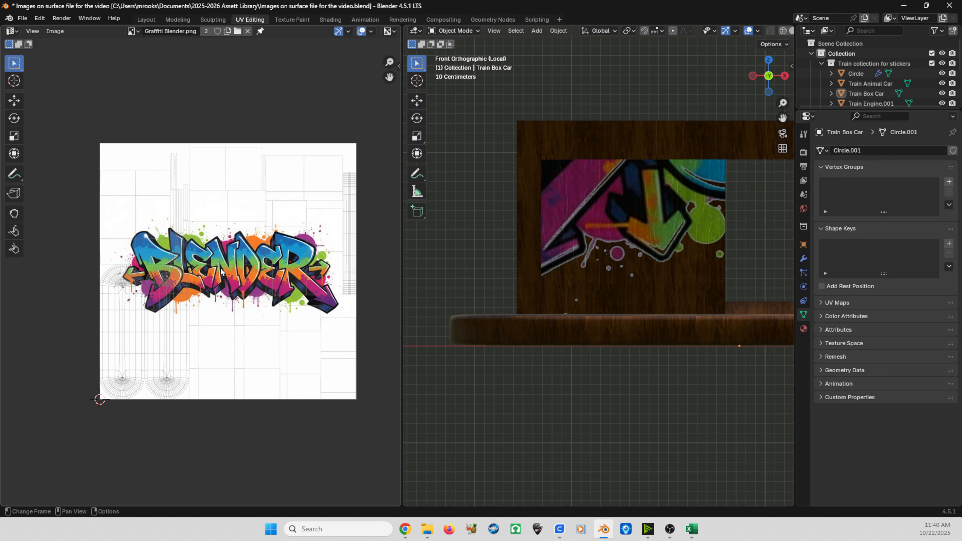
Step: Enter Edit Mode and select the front wall face carrying the graffiti
scroll(201, 280, "up", 2)
scroll(181, 269, "down", 2)
left_click(453, 30)
left_click(452, 53)
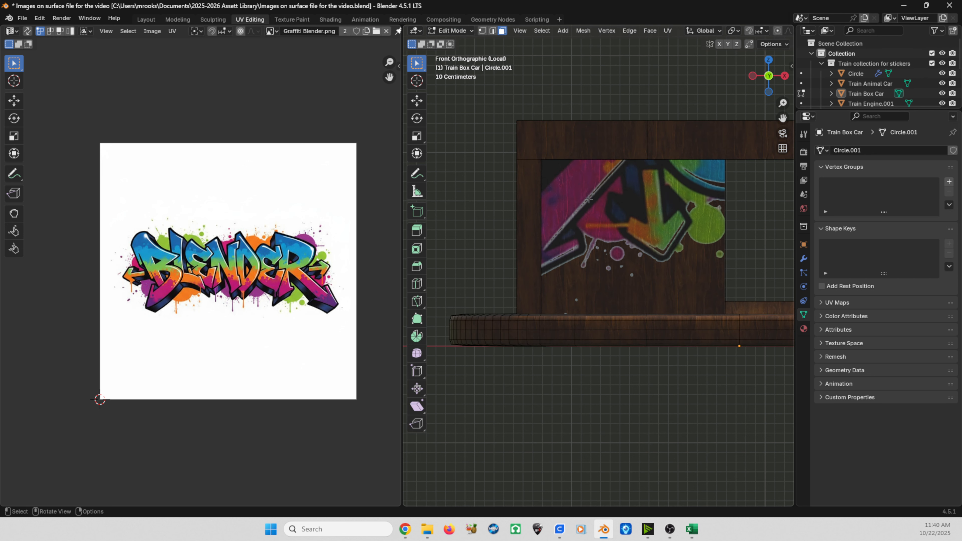
left_click(596, 204)
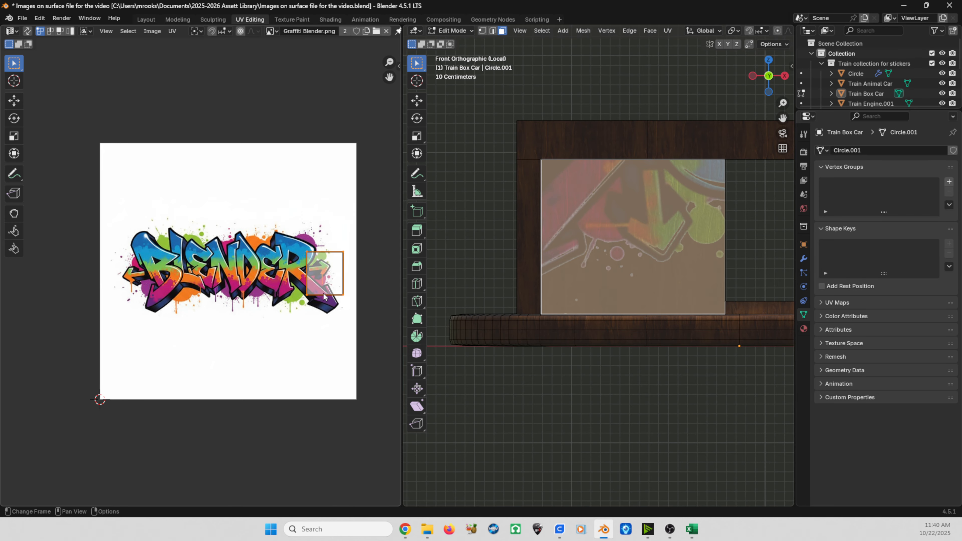
Step: Move the face's UV island onto the BLENDER lettering and rotate it 90 degrees
left_click_drag(324, 297, 234, 285)
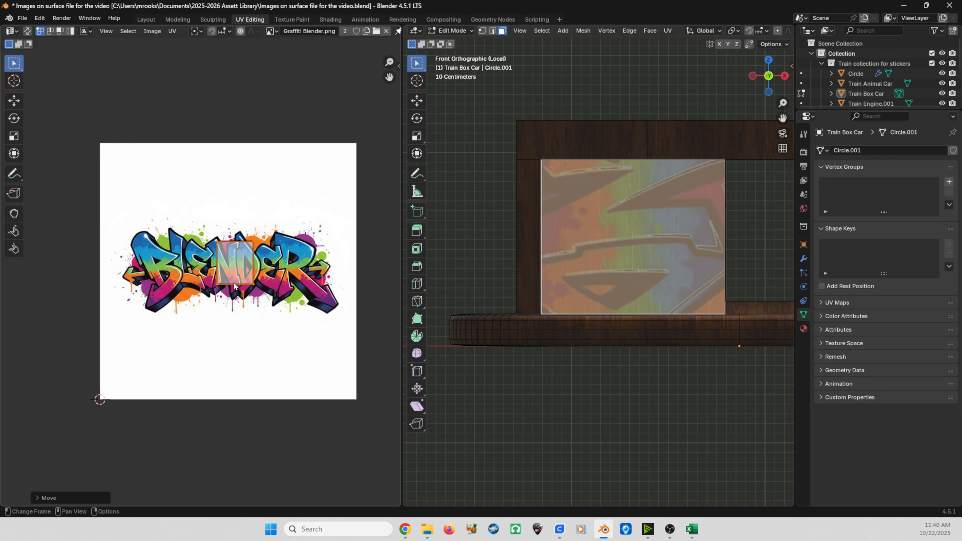
type("r90")
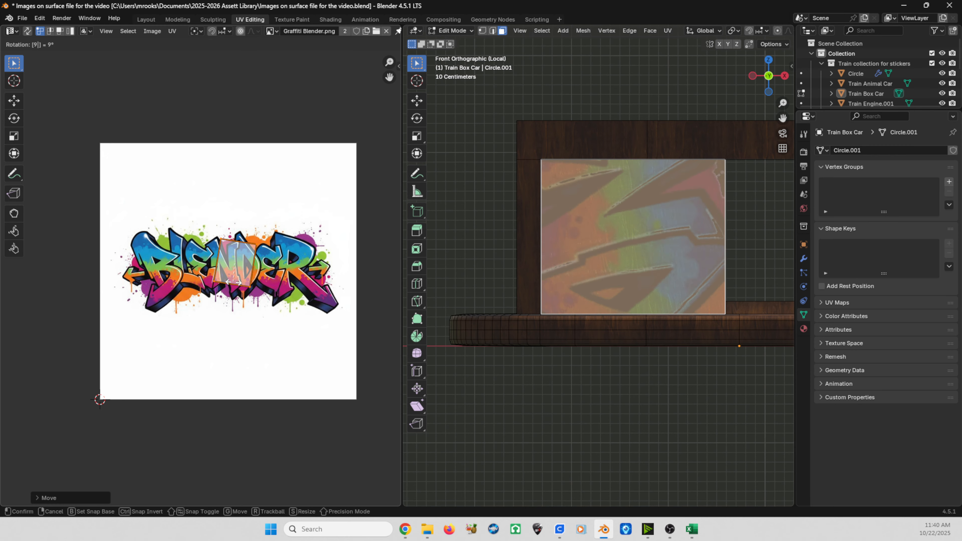
key("Return")
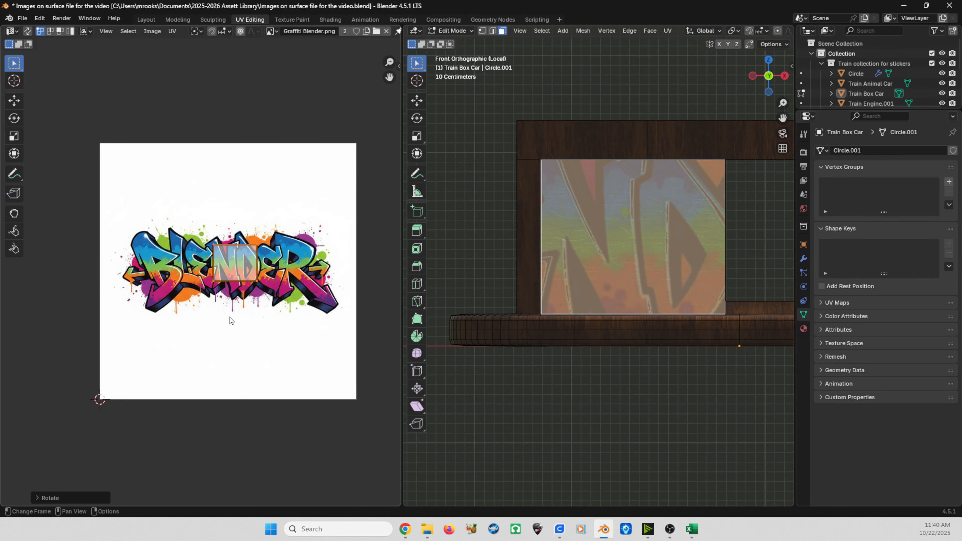
Step: Scale and reposition the face's UV island to frame the BLENDER lettering and return to Object Mode
key("s")
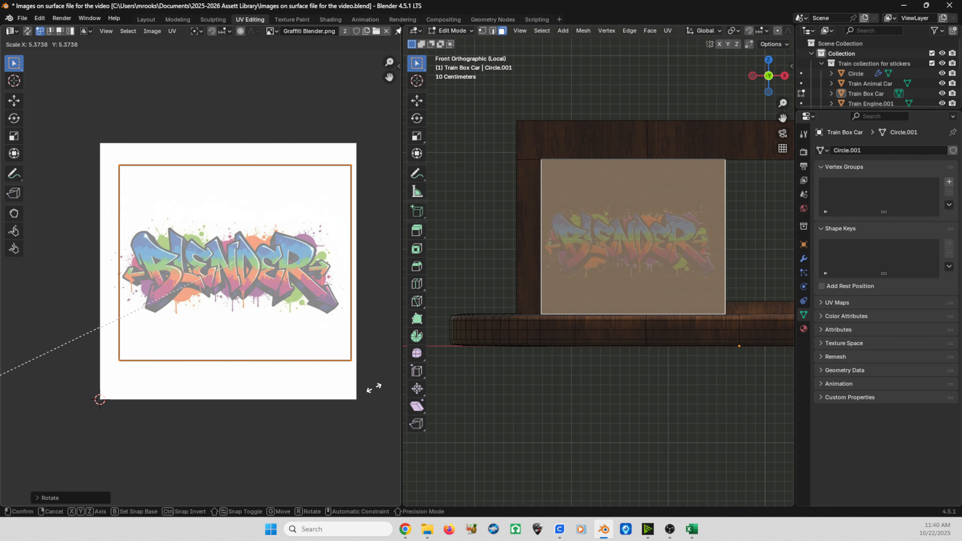
left_click(379, 387)
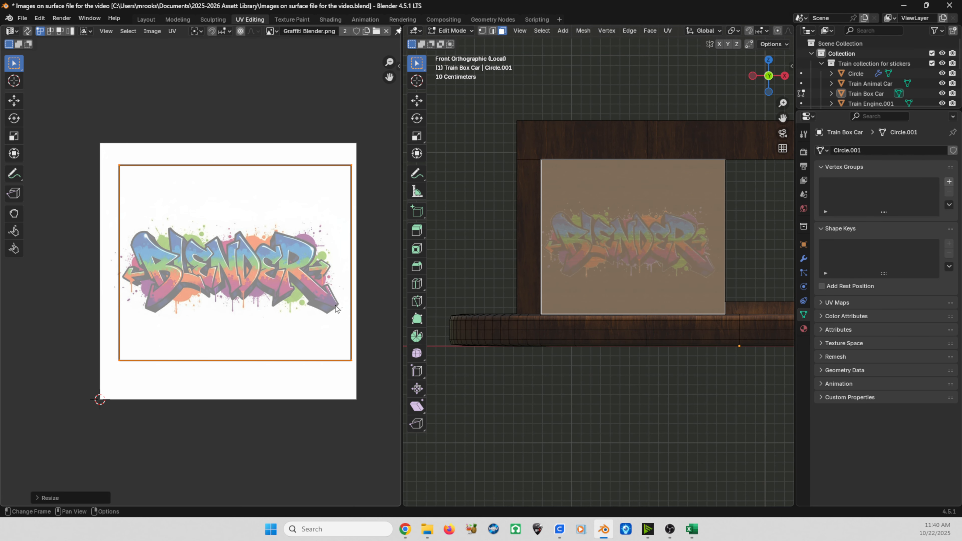
key("g")
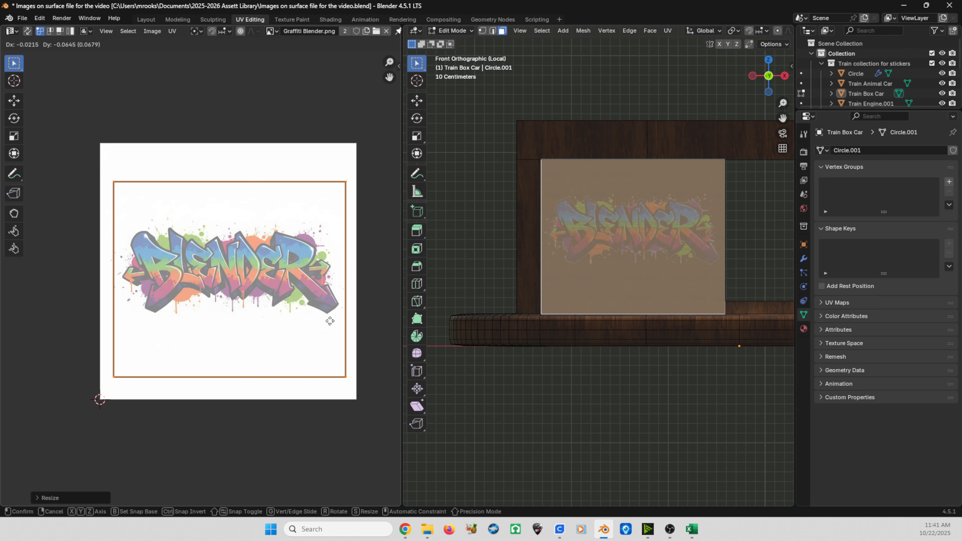
left_click(330, 321)
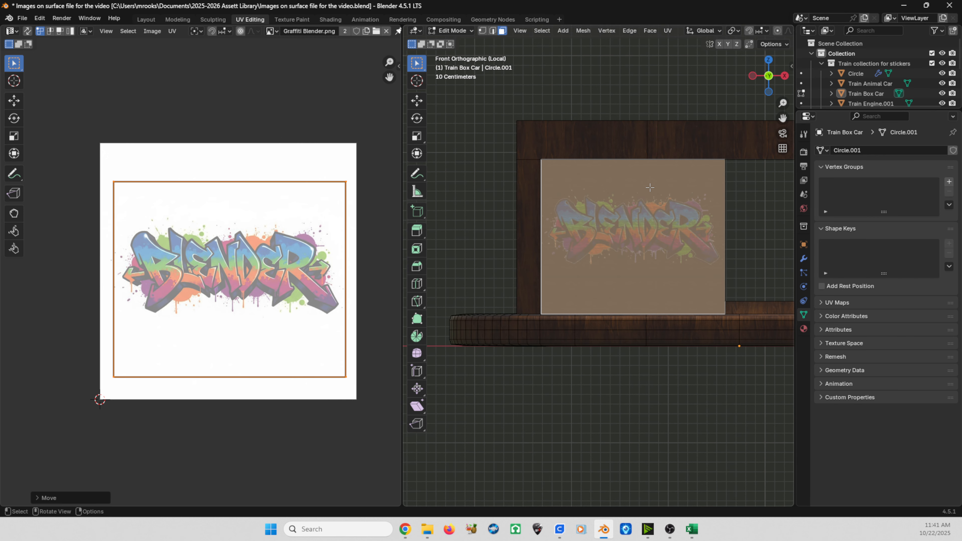
key("Tab")
Step: Open the Shading workspace and examine the wood material's texture and Mapping nodes
scroll(560, 205, "up", 2)
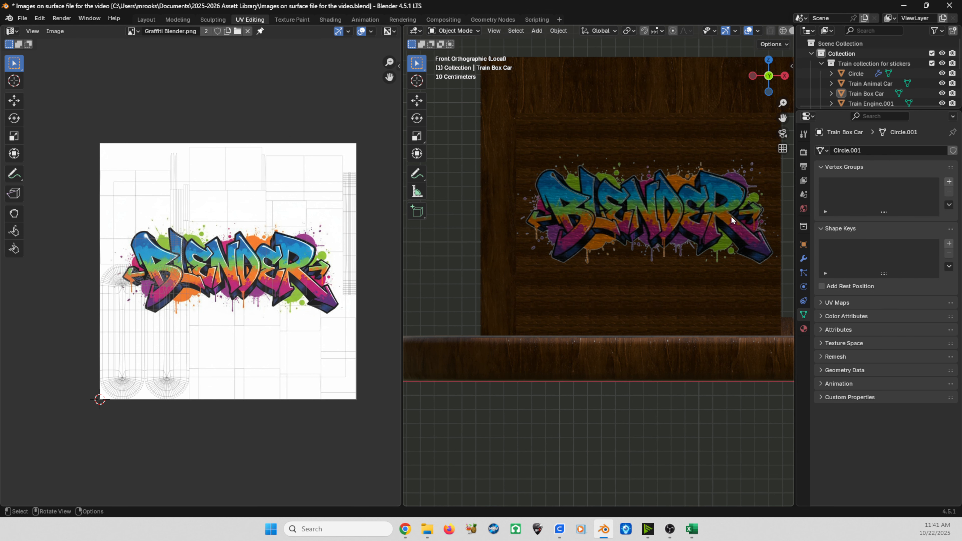
scroll(584, 227, "up", 2)
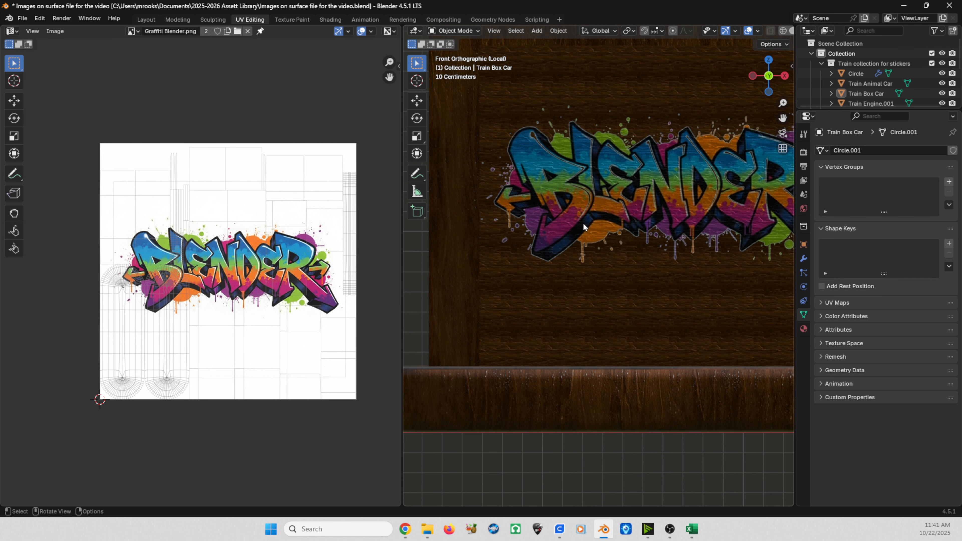
middle_click_drag(618, 183, 604, 309, "shift")
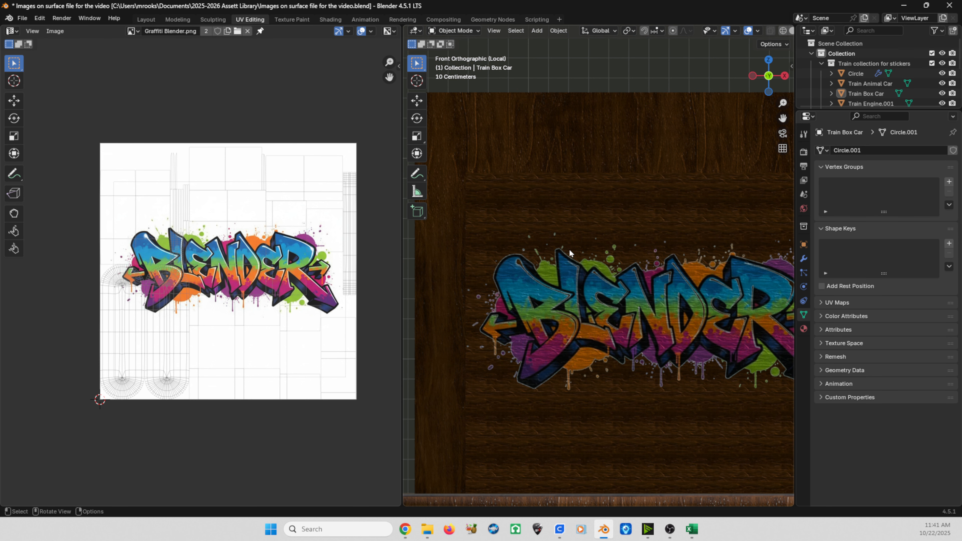
left_click(559, 210)
scroll(689, 231, "down", 2)
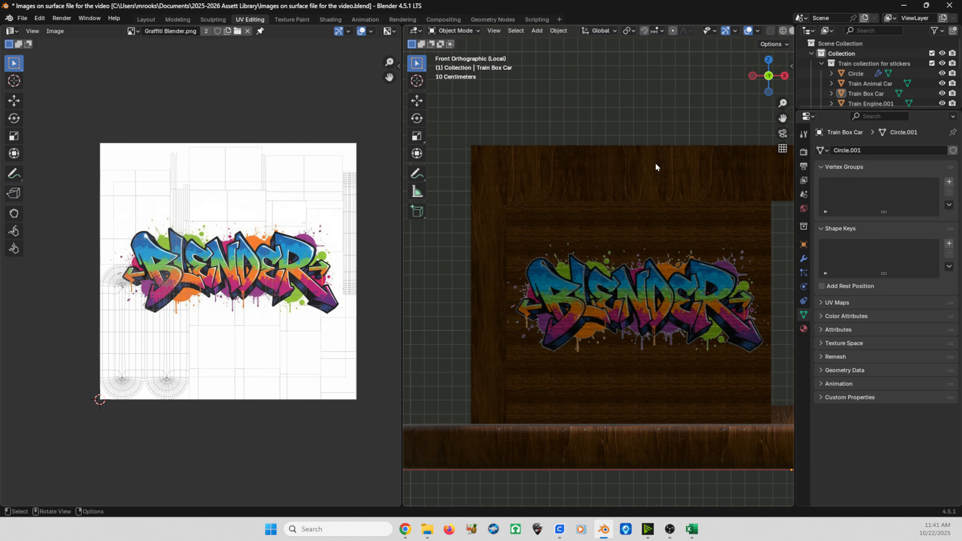
left_click(329, 19)
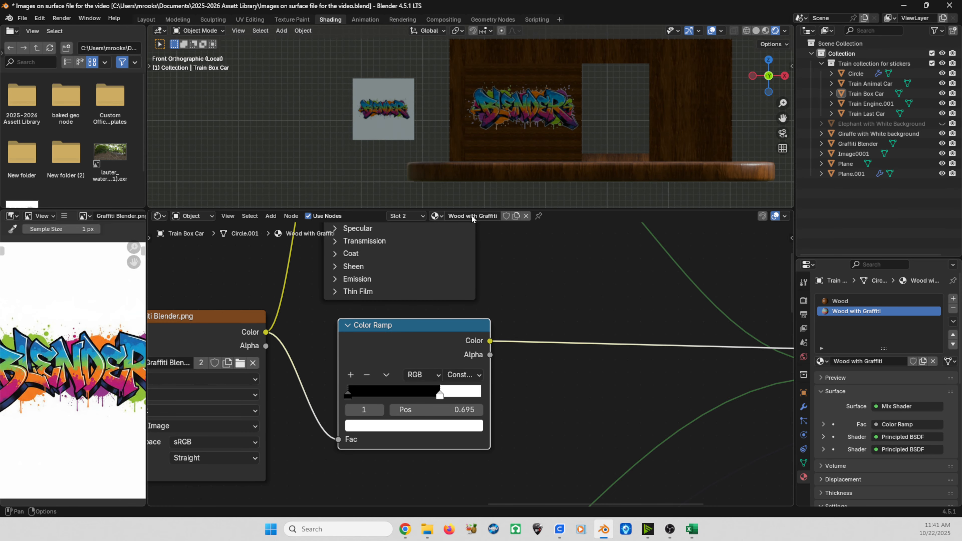
scroll(454, 335, "down", 6)
middle_click_drag(379, 393, 569, 275)
scroll(567, 316, "up", 4)
middle_click_drag(556, 309, 506, 298, "shift")
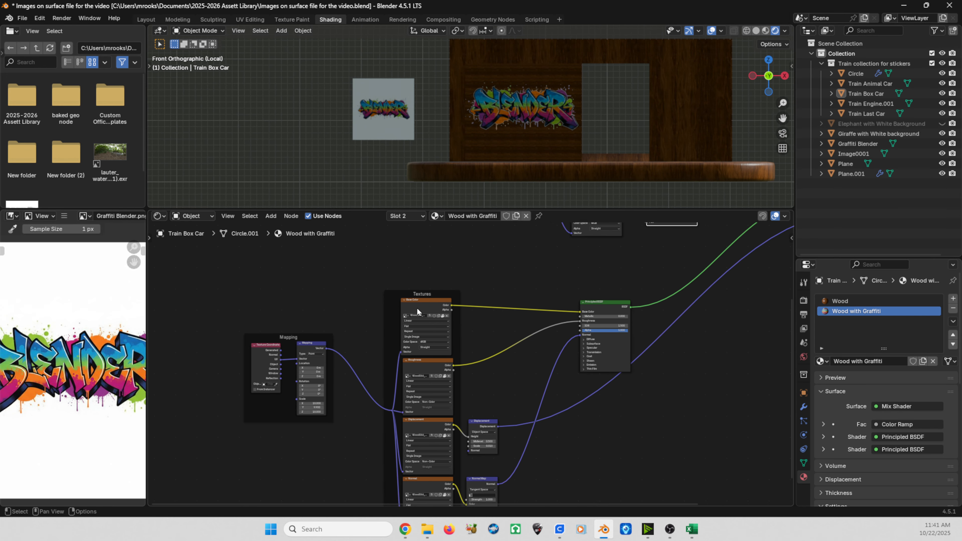
middle_click_drag(411, 309, 435, 262)
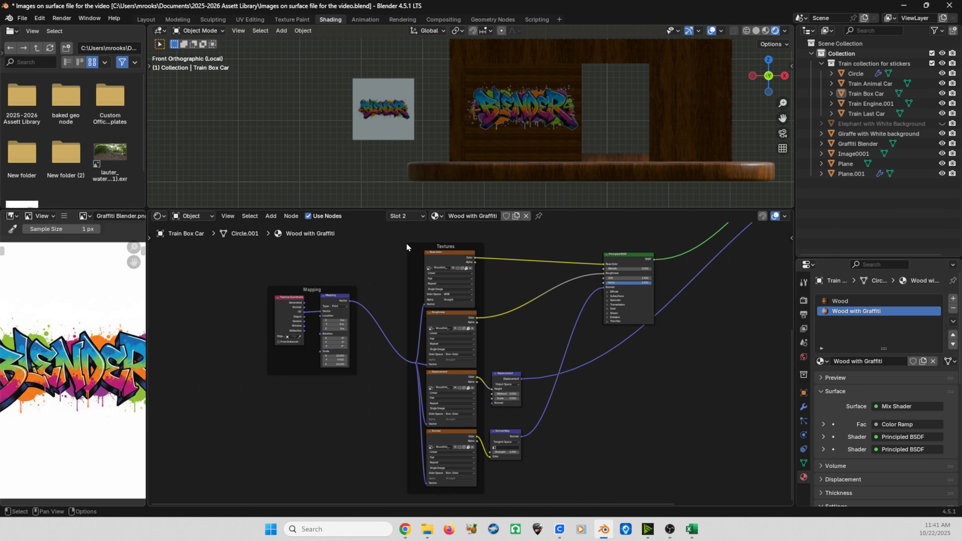
left_click_drag(406, 242, 469, 500)
middle_click_drag(362, 314, 468, 317)
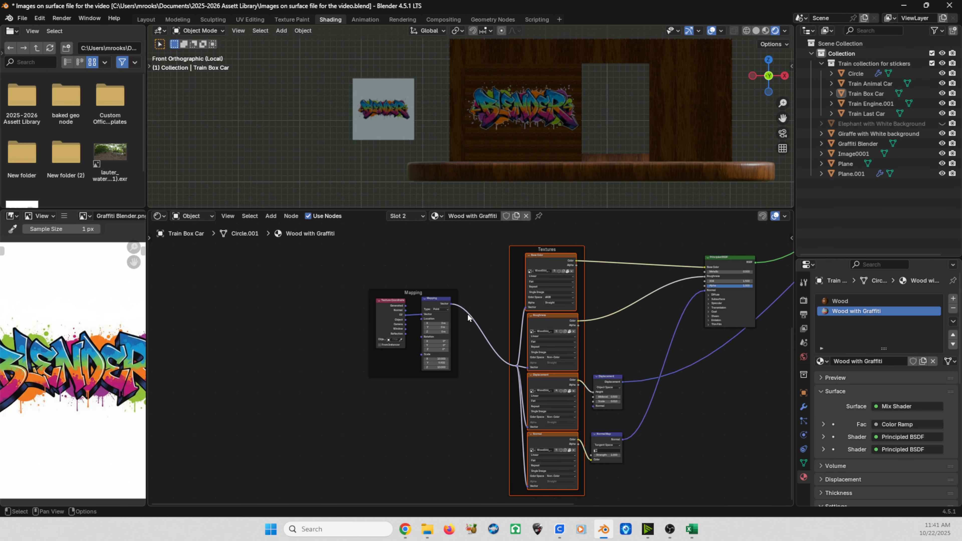
scroll(467, 317, "up", 3)
middle_click_drag(359, 293, 445, 363)
left_click(386, 307)
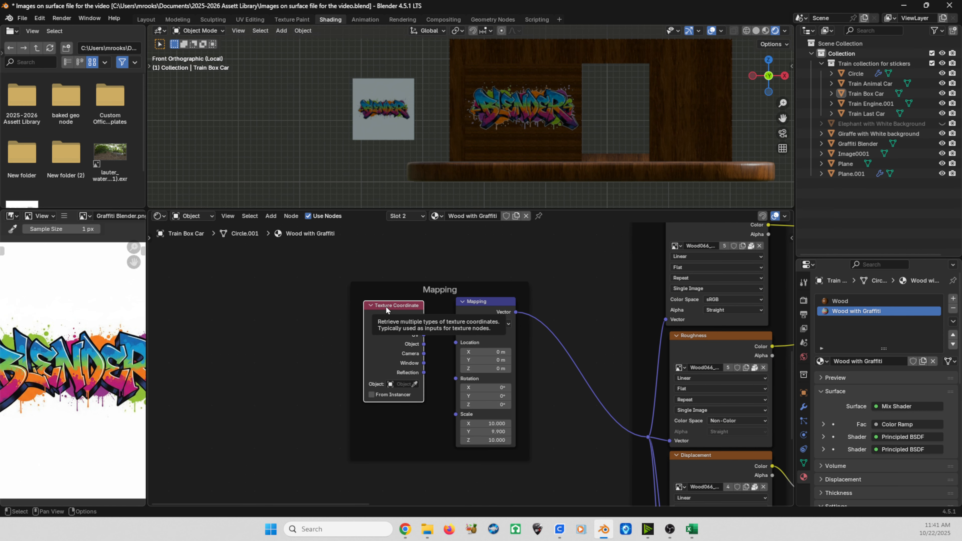
left_click(467, 308)
scroll(467, 318, "up", 4)
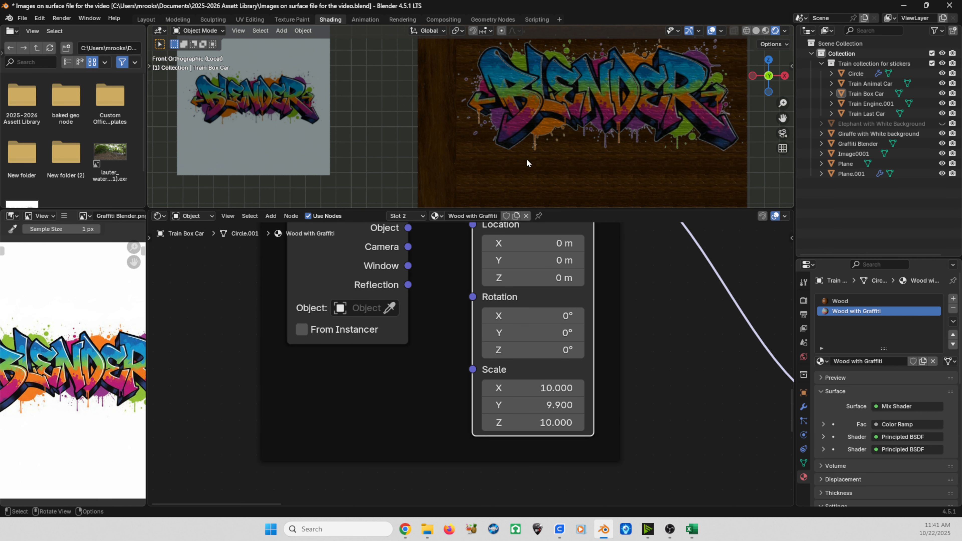
Step: Set the wood Mapping node's scale to 1 on X, Y and Z
double_click(569, 389)
type("1")
key("Tab")
type("1")
key("Tab")
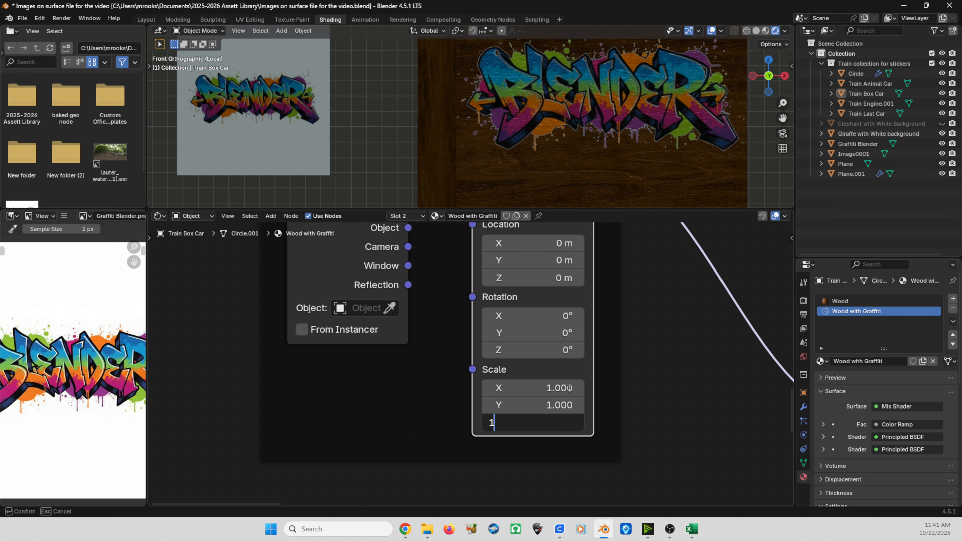
type("1")
key("Tab")
key("Return")
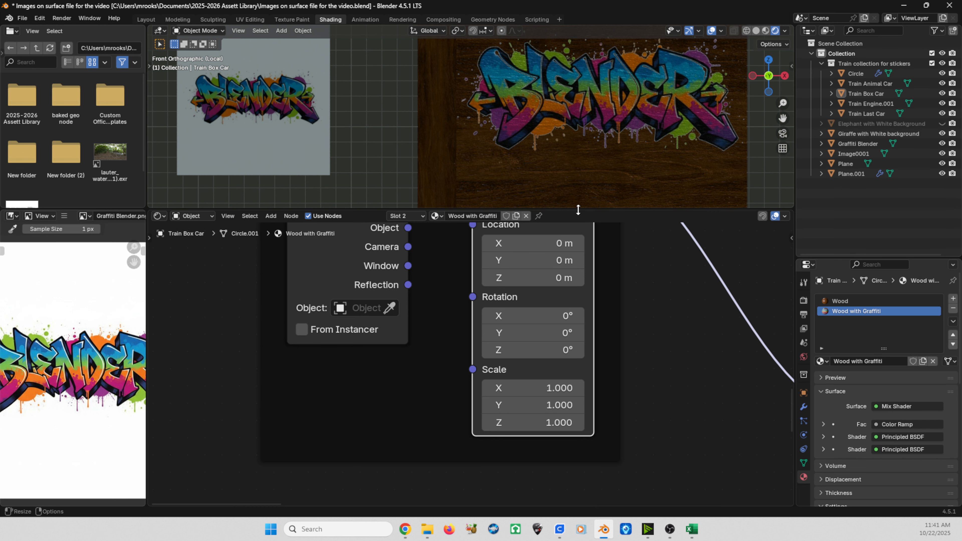
Step: Set the wood Mapping node's X and Y scale to 0.5
left_click_drag(560, 210, 562, 313)
middle_click_drag(563, 247, 494, 288, "shift")
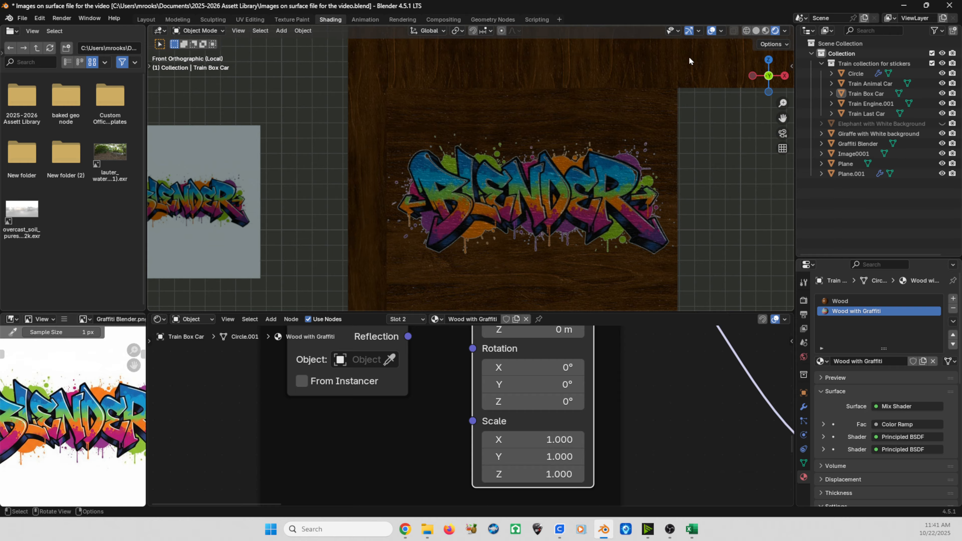
left_click_drag(554, 440, 515, 440)
left_click(530, 440)
type(".5")
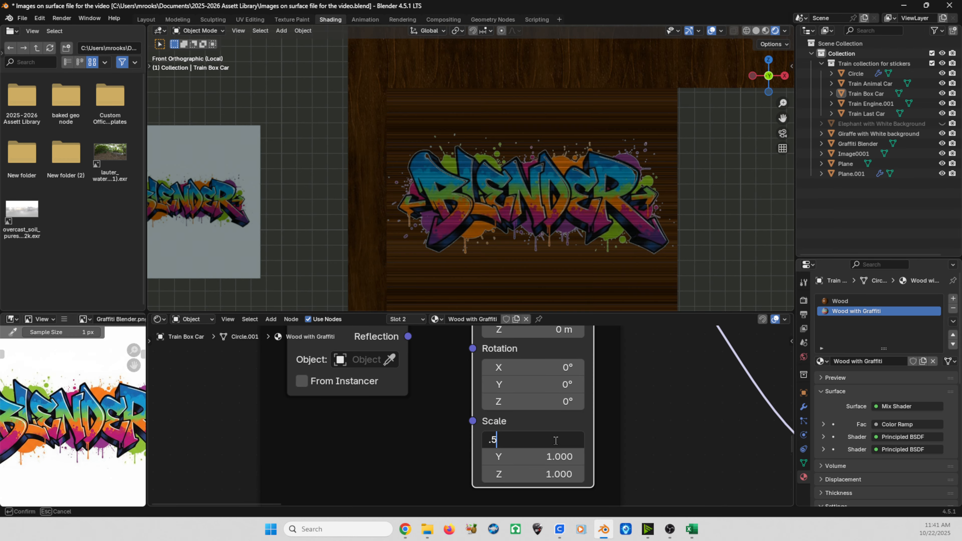
key("Return")
left_click(548, 458)
type("5")
key("Return")
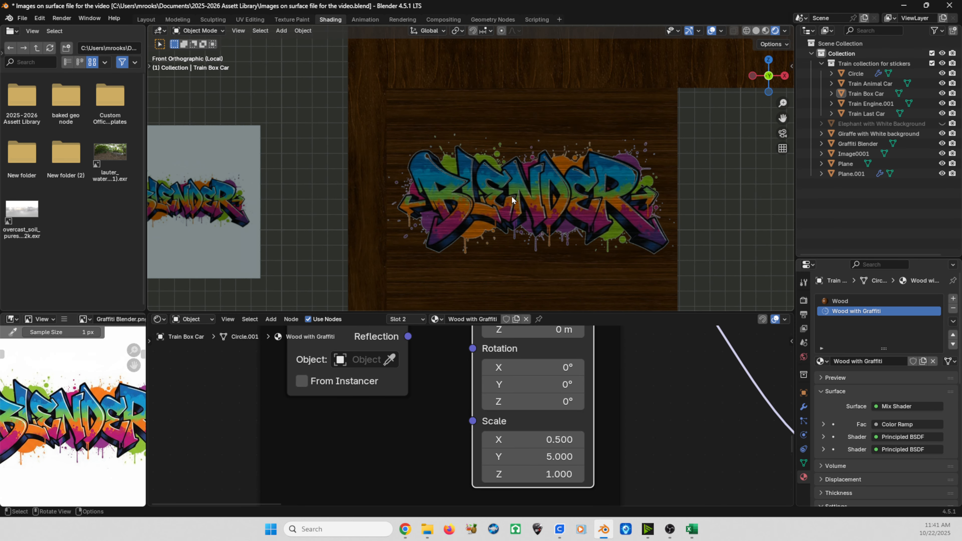
left_click(534, 456)
type(".5")
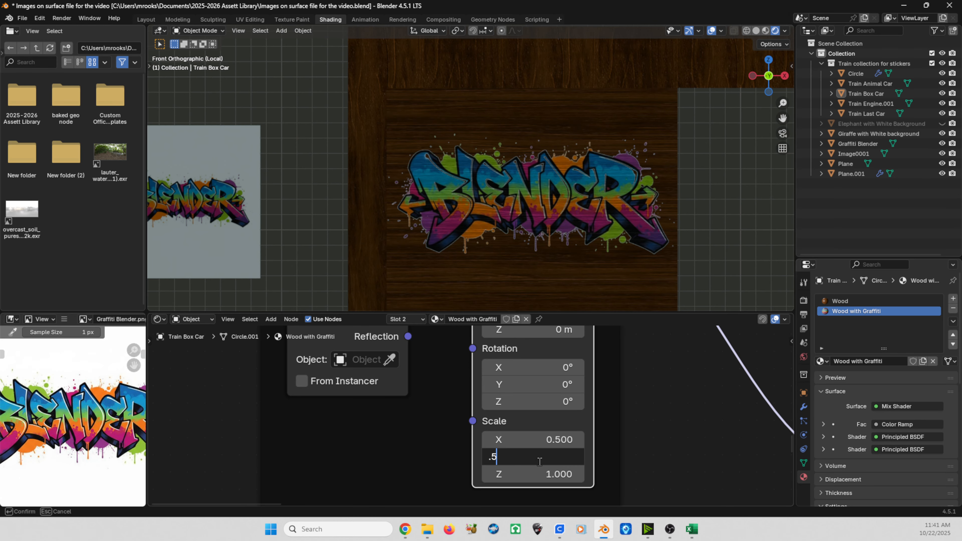
key("Return")
Step: Set the wood Mapping node's Z rotation to 90°
scroll(692, 168, "down", 3)
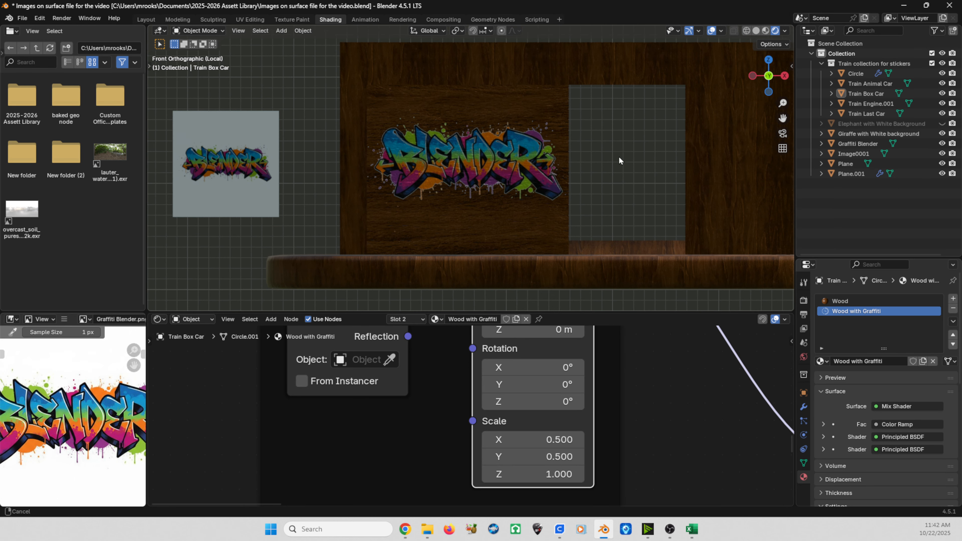
middle_click_drag(678, 187, 663, 185, "shift")
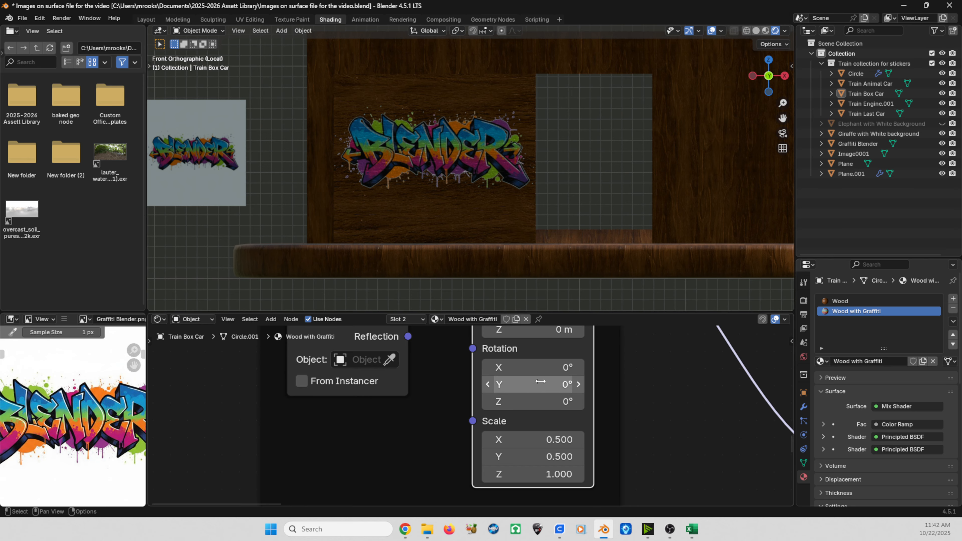
left_click(538, 401)
type("90")
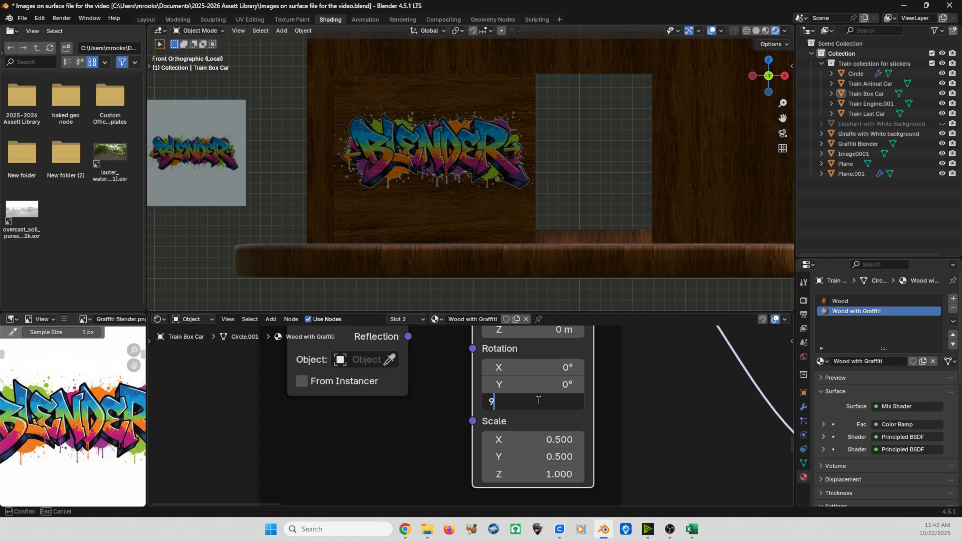
key("Return")
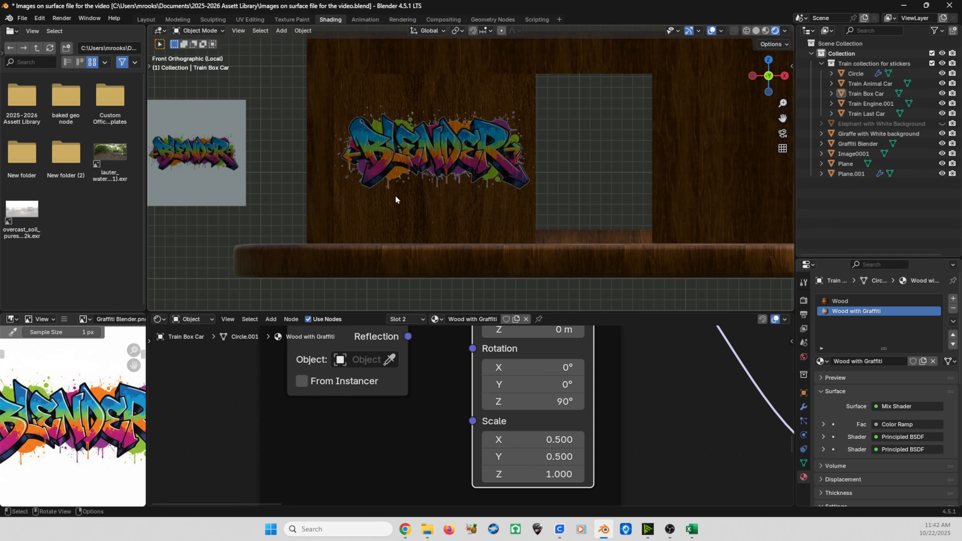
Step: Delete the Graffiti Blender reference plane standing beside the box car
scroll(447, 175, "down", 2)
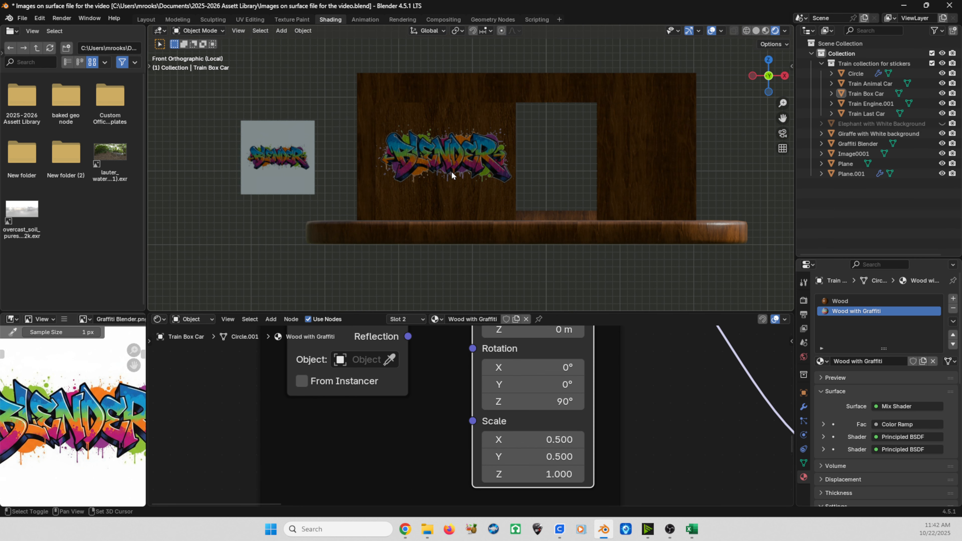
middle_click_drag(451, 172, 430, 192)
scroll(471, 156, "up", 4)
scroll(515, 159, "down", 4)
scroll(449, 175, "up", 2)
middle_click_drag(364, 200, 443, 194)
scroll(443, 194, "down", 8)
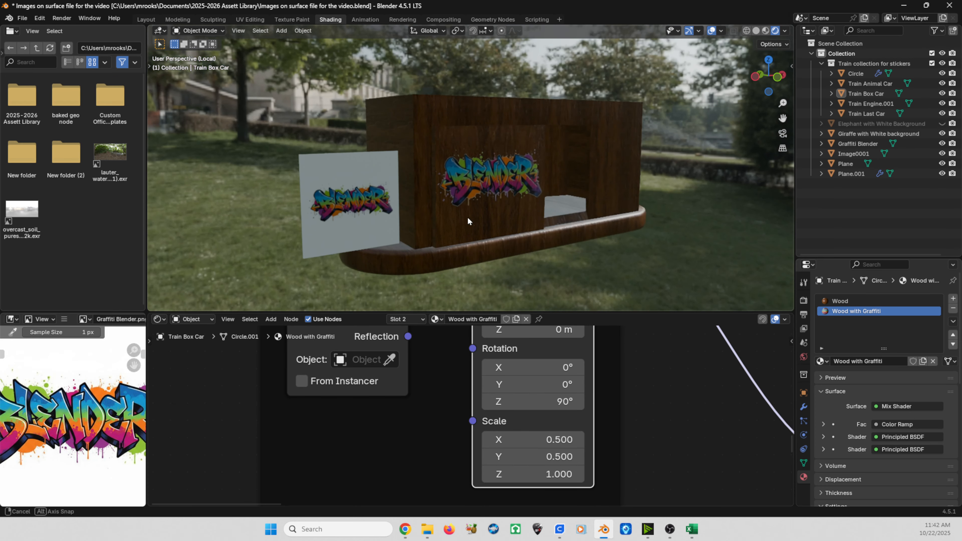
left_click(318, 188)
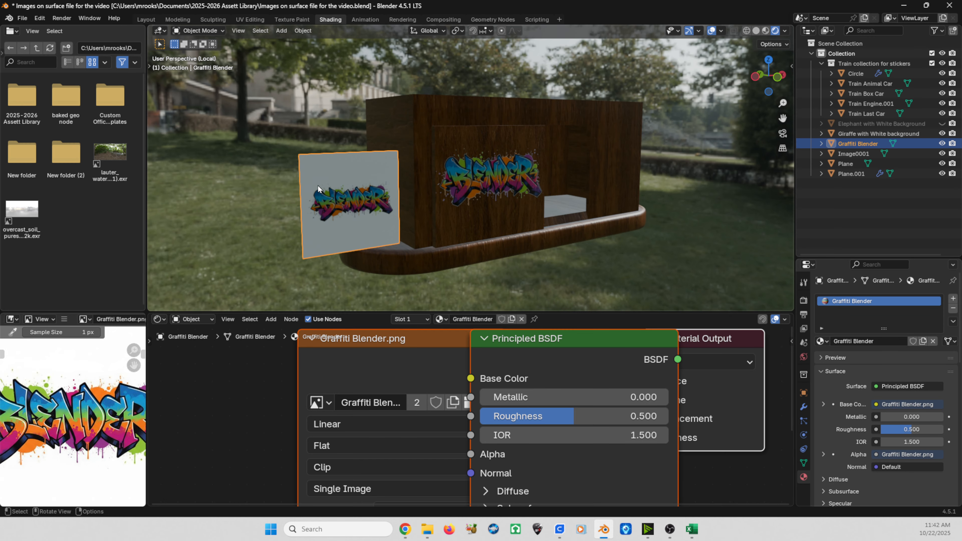
key("Delete")
middle_click_drag(463, 200, 442, 203)
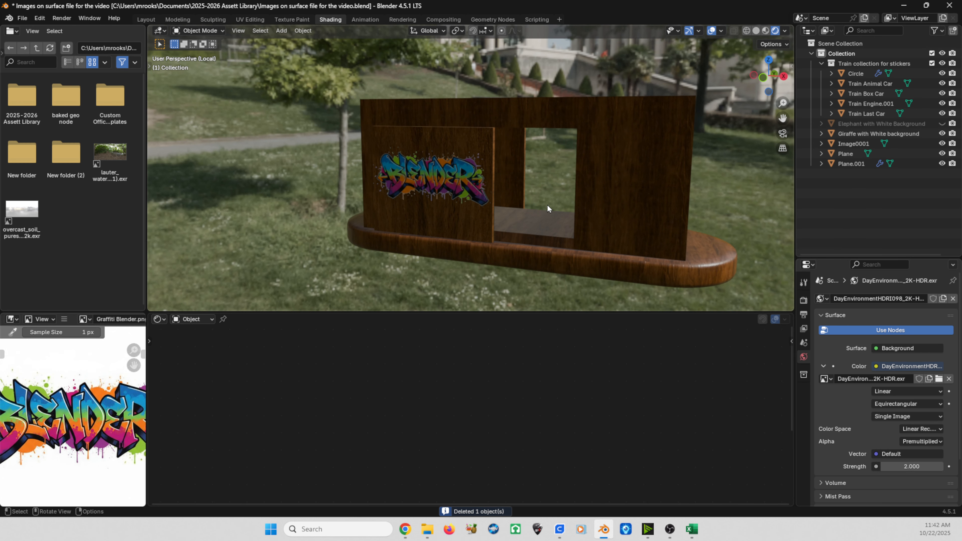
scroll(547, 206, "down", 3)
mouse_move(535, 205)
middle_mouse_down()
mouse_move(480, 202)
mouse_move(527, 205)
middle_mouse_up()
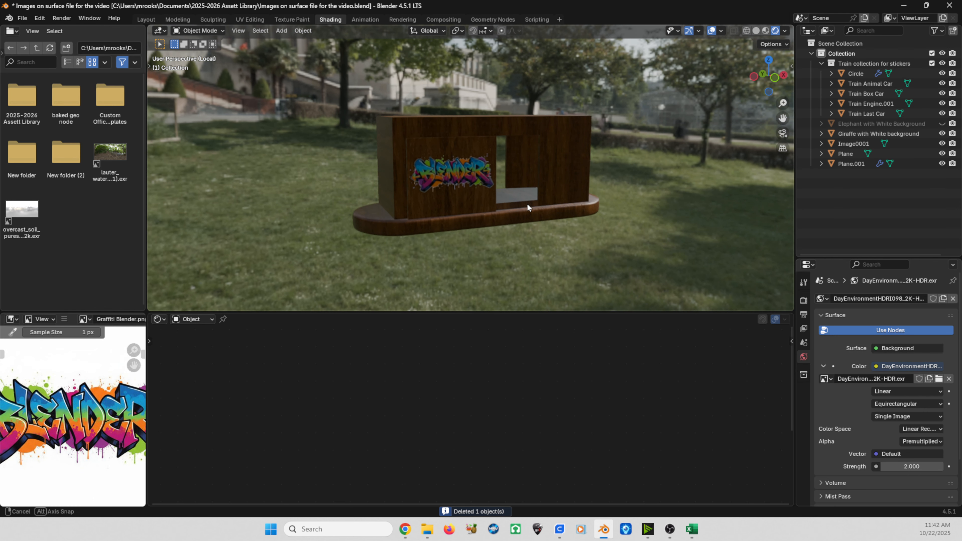
scroll(476, 193, "up", 3)
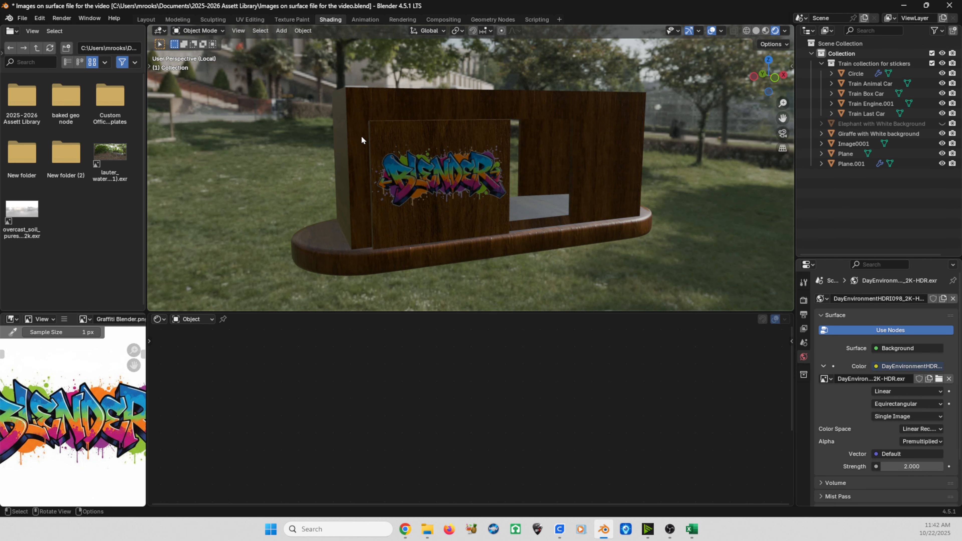